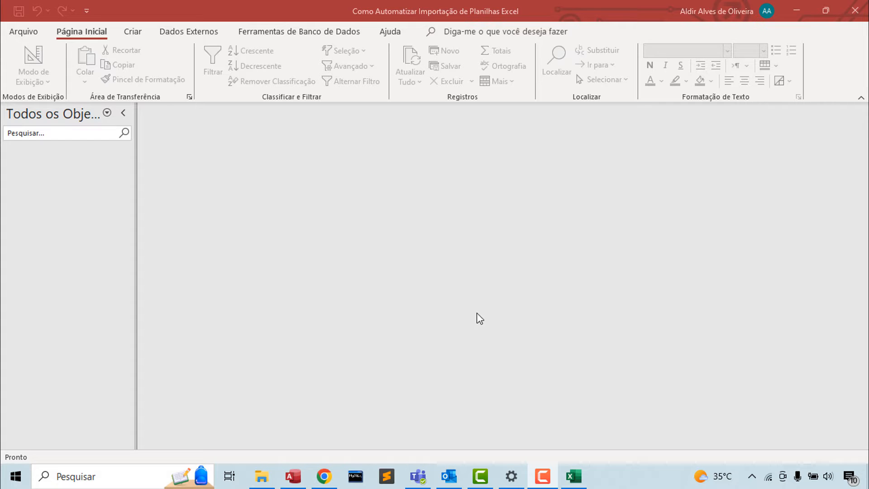
Switch to Excel and examine the columns and the last data rows of the BASE_RECLAMACAO worksheet
left_click(573, 477)
left_click(362, 341)
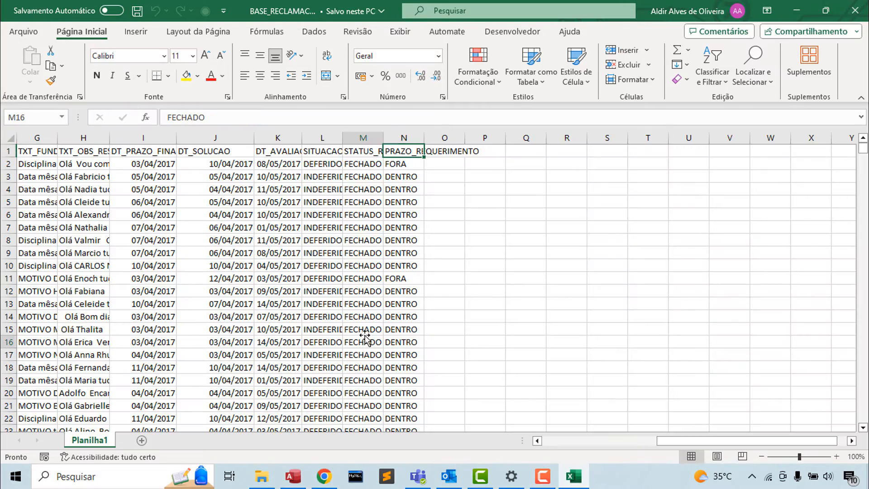
left_click_drag(670, 440, 539, 438)
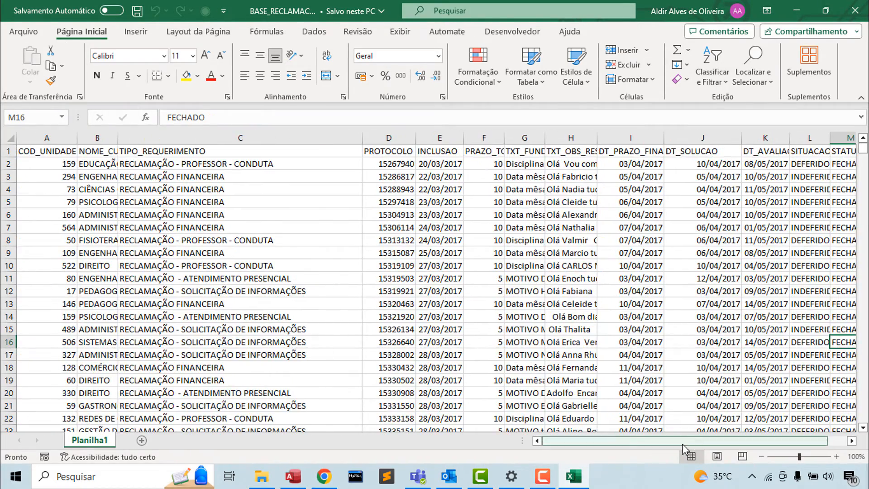
left_click_drag(682, 442, 765, 442)
left_click(852, 440)
left_click(852, 440)
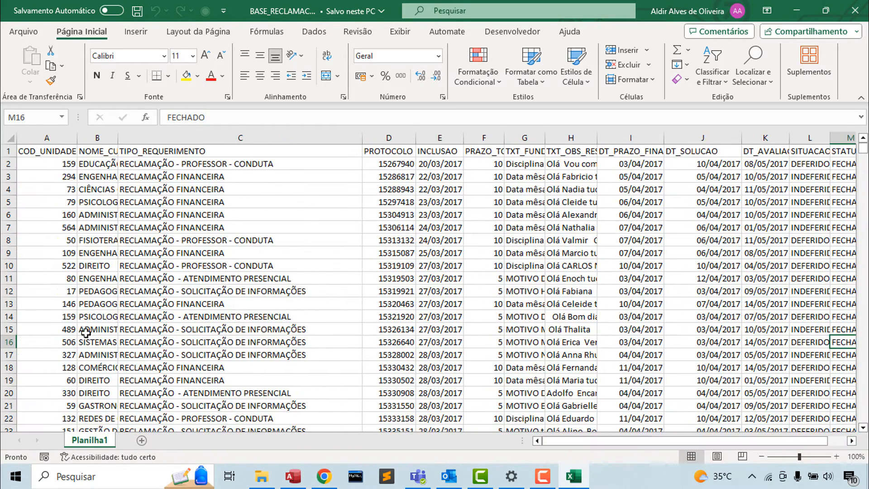
left_click(54, 311)
key("ctrl+Down")
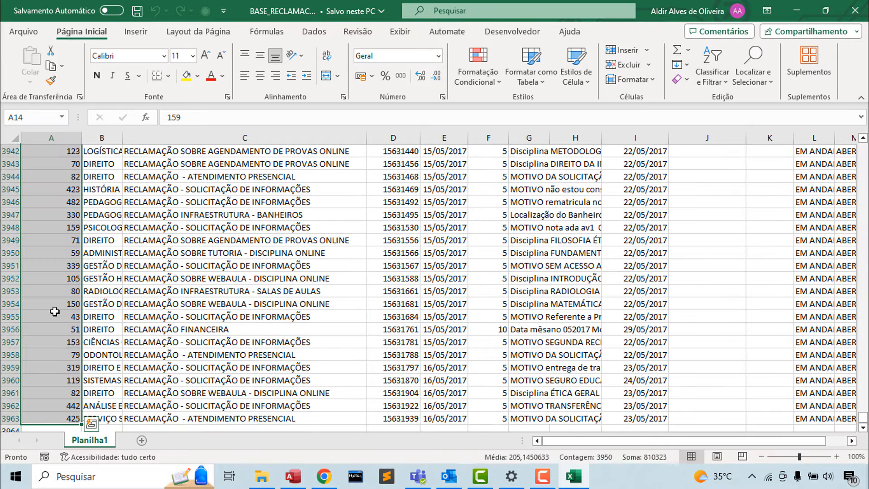
scroll(54, 311, "down", 2)
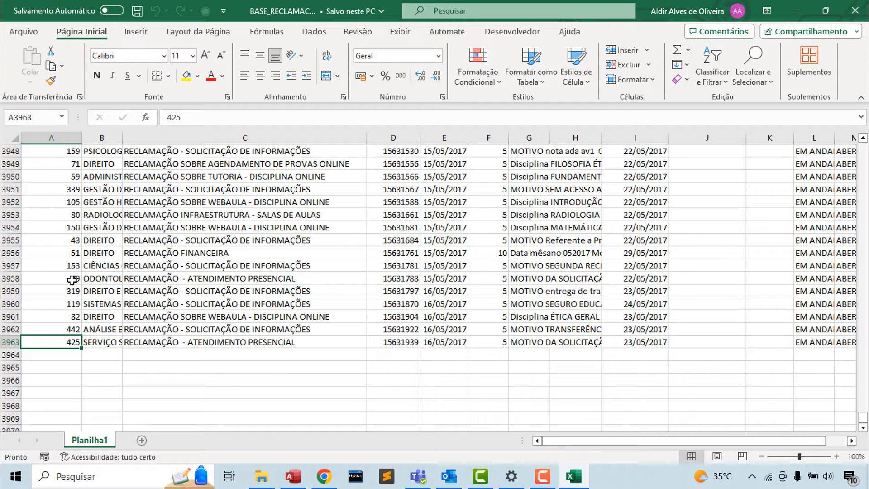
Close the BASE_RECLAMACAO workbook in Excel and return to the Access database
left_click(293, 477)
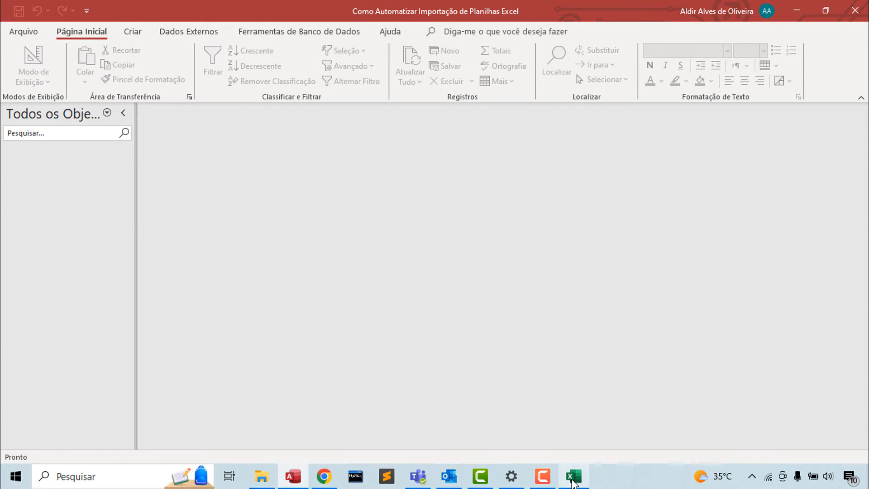
left_click(573, 476)
left_click(846, 11)
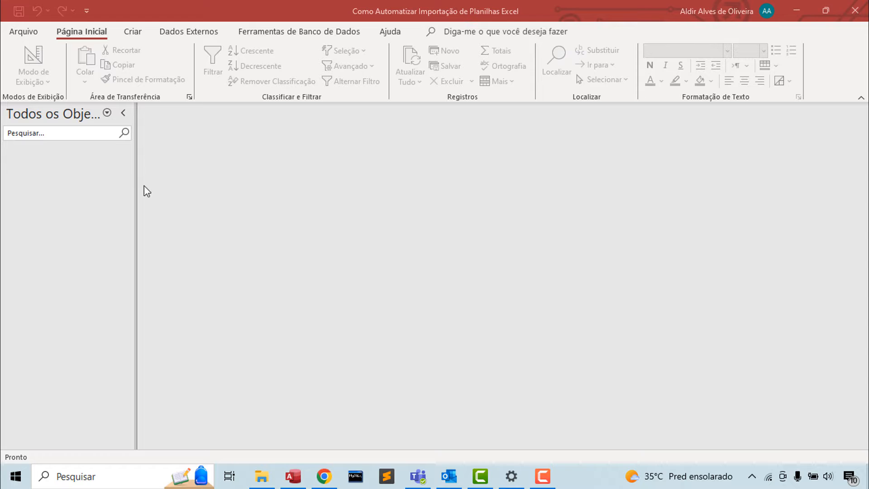
Start an import of external data from an Excel file
left_click(195, 34)
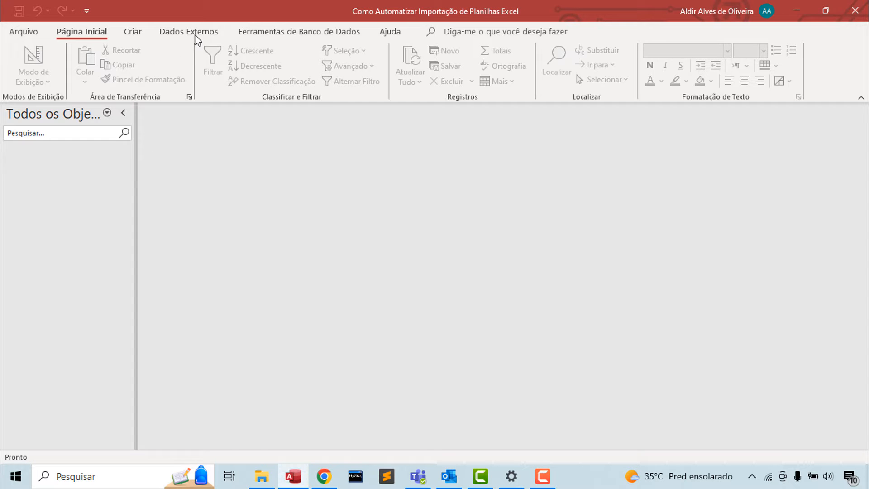
left_click(195, 32)
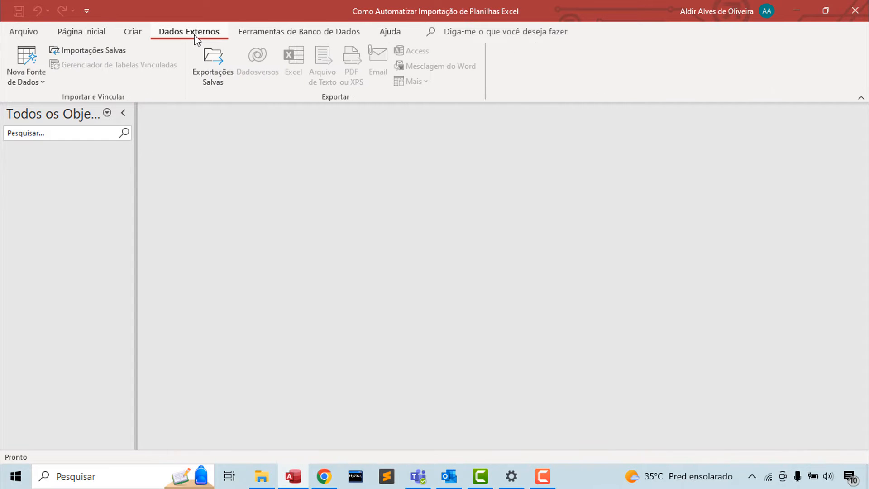
left_click(39, 84)
mouse_move(41, 106)
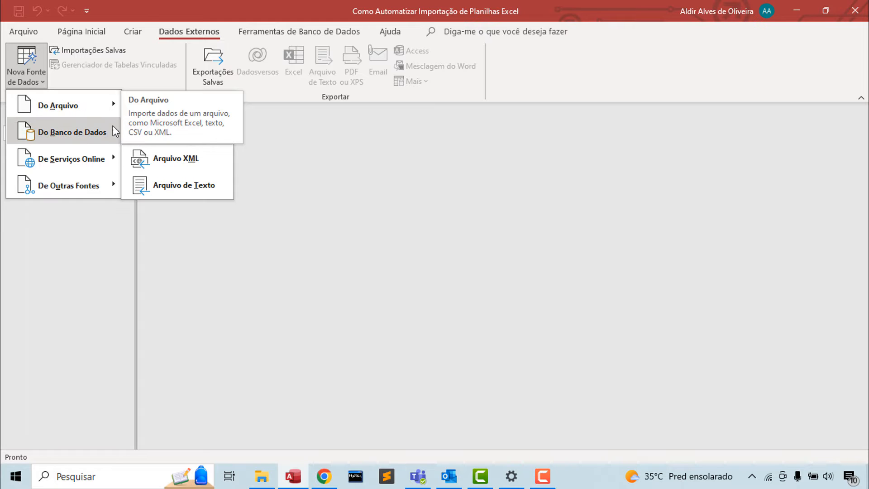
mouse_move(80, 138)
mouse_move(91, 106)
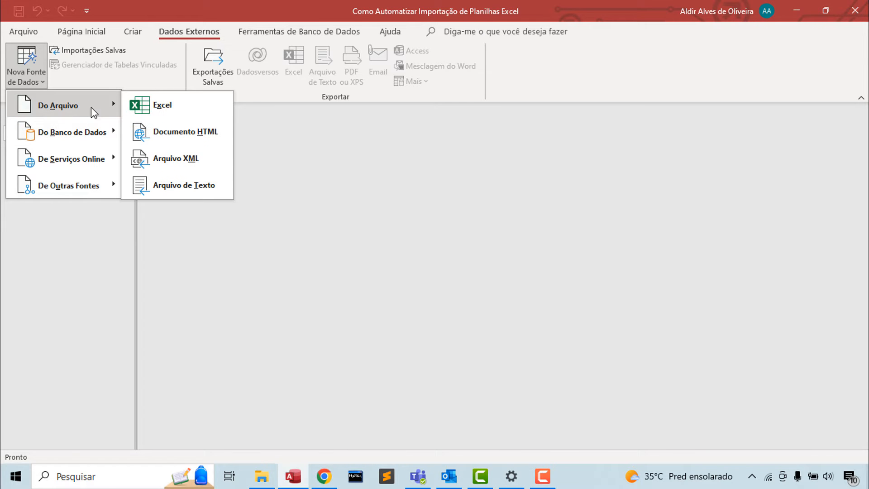
left_click(151, 108)
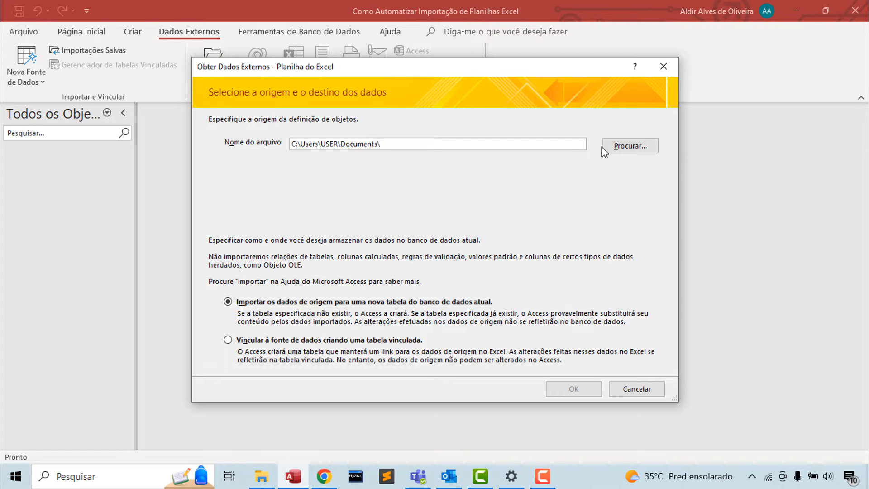
Choose the BASE_RECLAMACAO workbook as the source file of the import
left_click(620, 143)
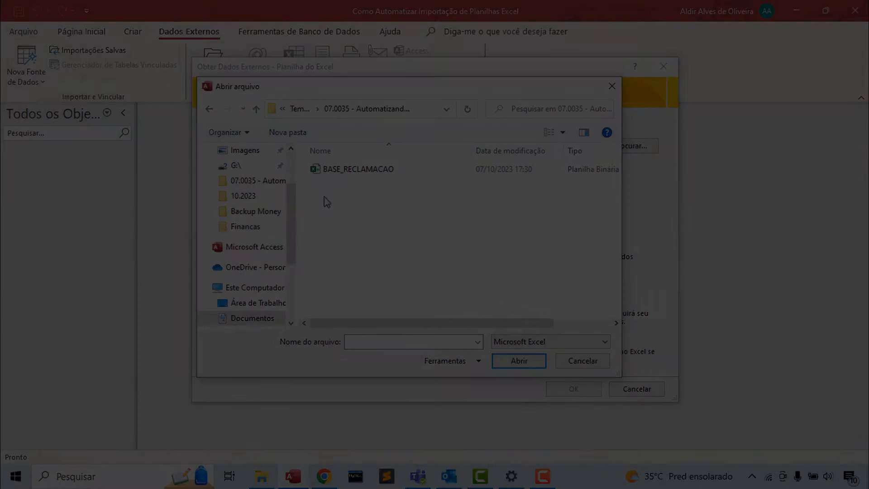
left_click(353, 169)
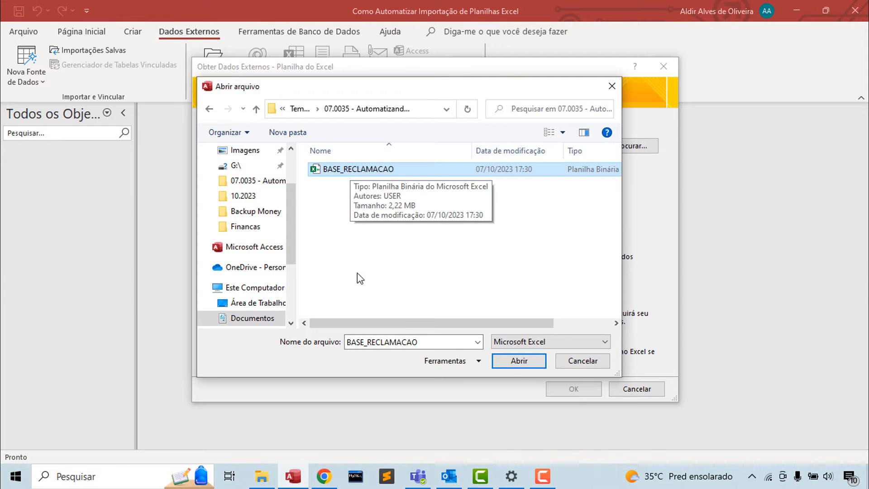
left_click(512, 363)
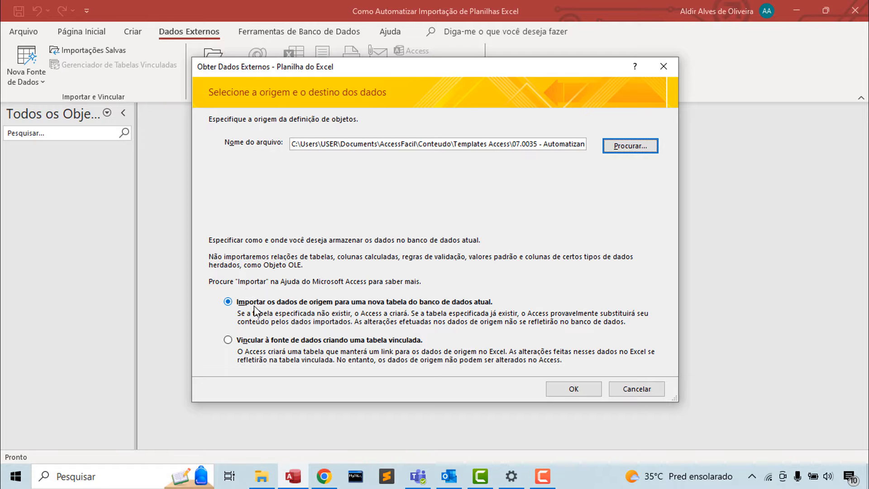
Set the import to create a new table in the current database, keeping the first row as column headings, and continue to the field options
left_click(231, 341)
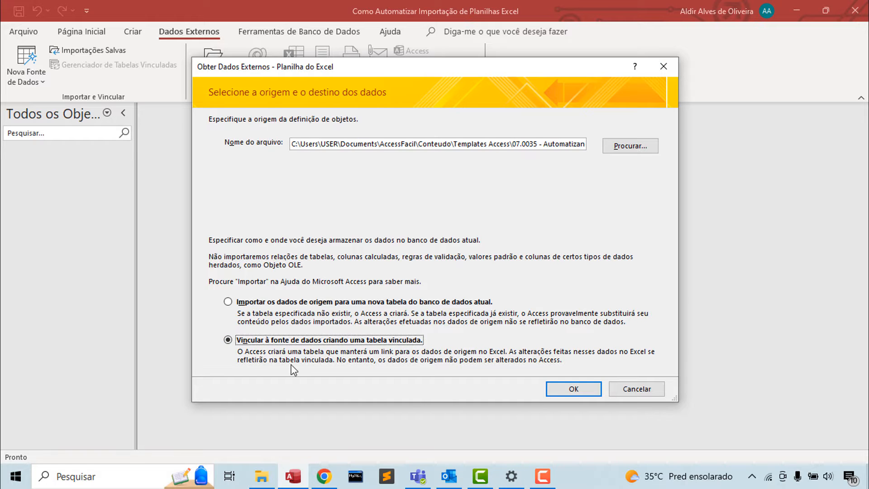
left_click(228, 302)
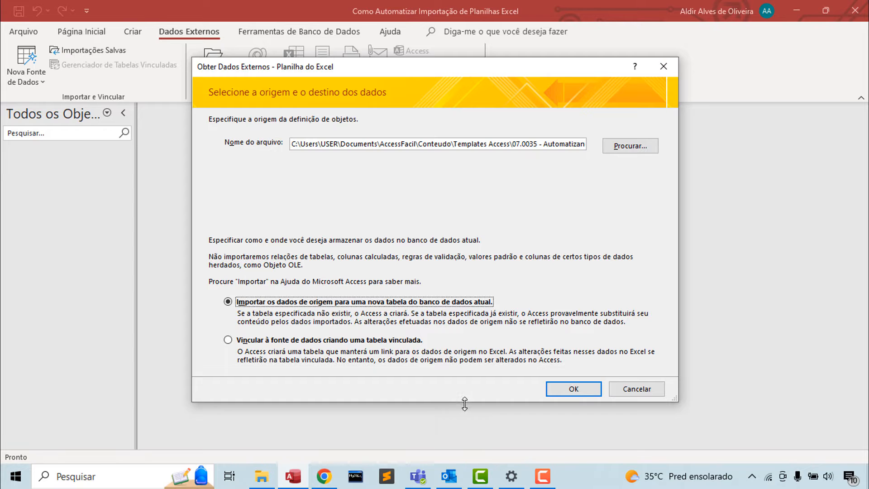
left_click(574, 389)
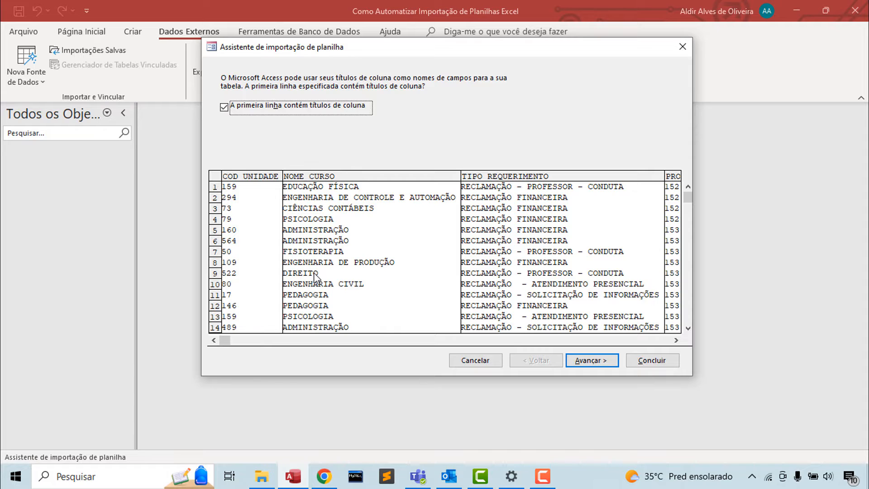
left_click(591, 362)
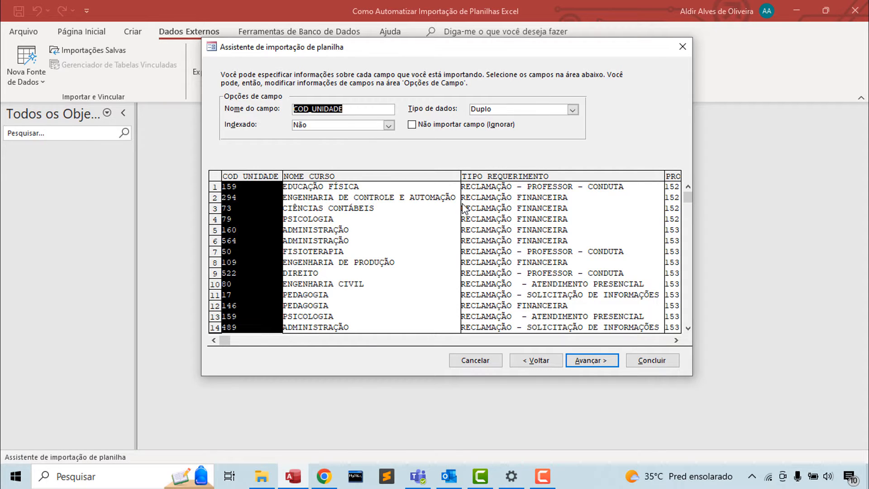
Review the data types of the COD_UNIDADE, NOME_CURSO, TIPO_REQUERIMENTO, PROTOCOLO and INCLUSAO fields in the import wizard
left_click(230, 341)
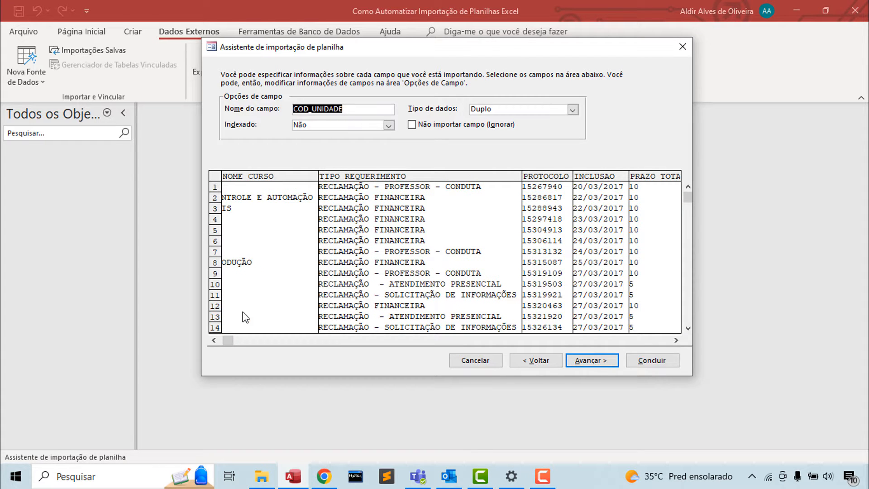
left_click(218, 340)
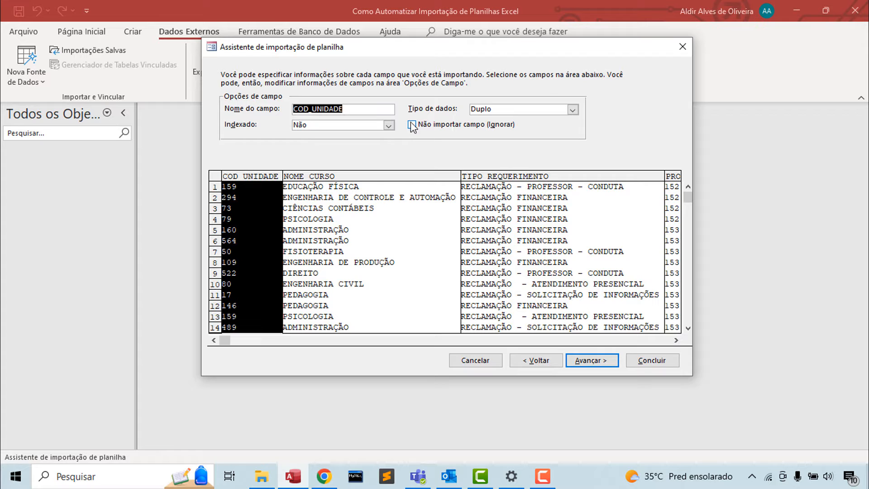
left_click(573, 110)
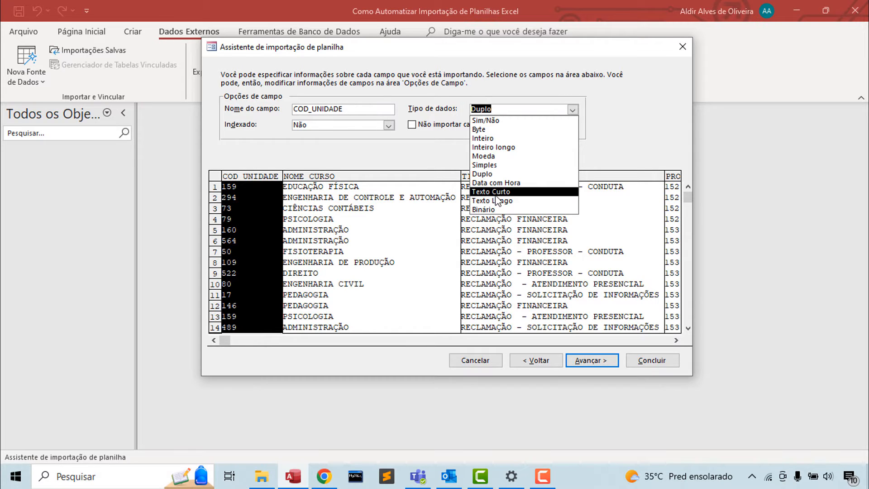
left_click(388, 188)
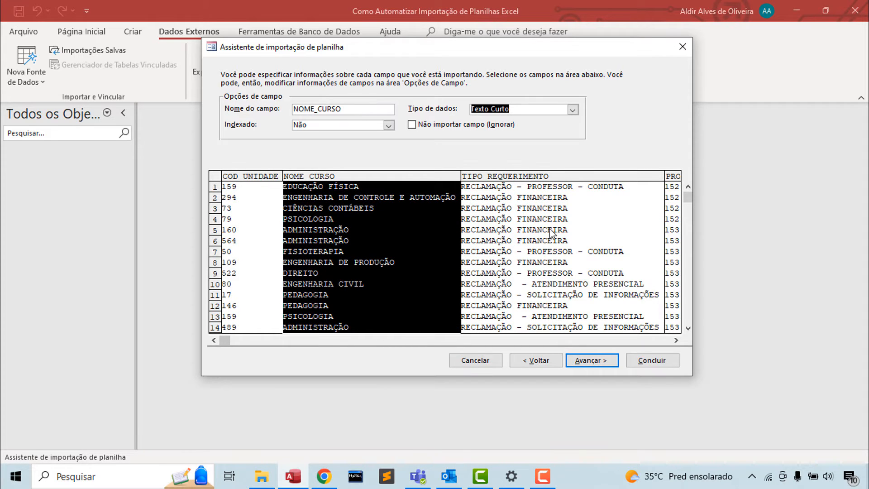
left_click(562, 182)
left_click(602, 340)
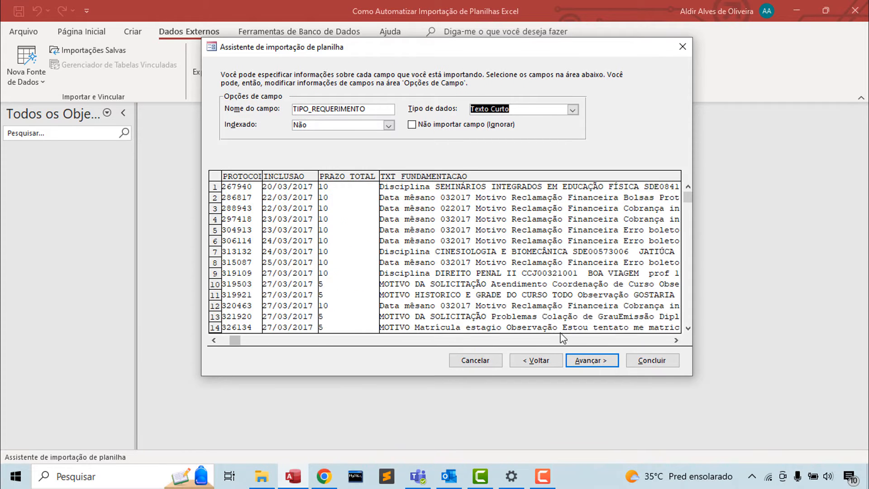
left_click(227, 340)
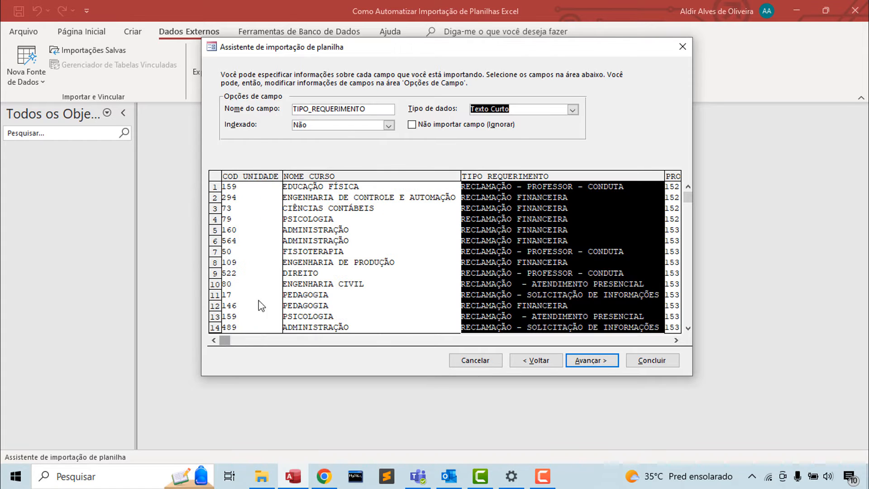
left_click(676, 340)
left_click_drag(677, 341, 677, 340)
left_click(523, 183)
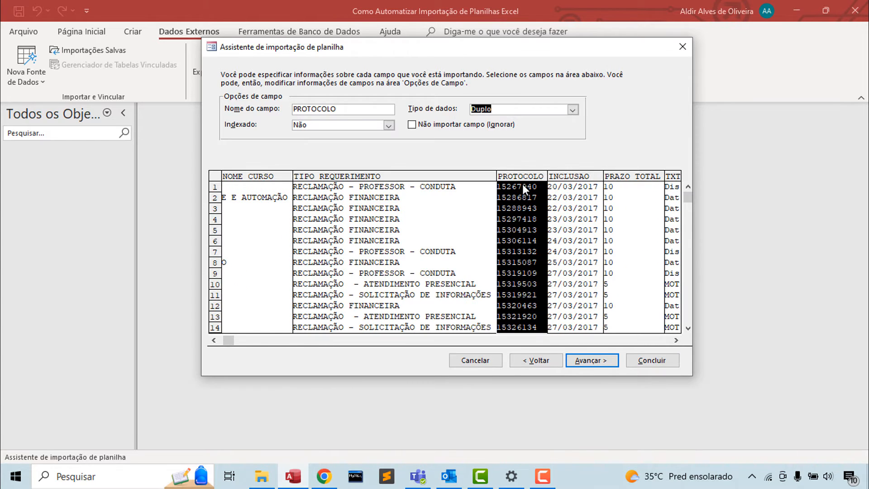
left_click(573, 253)
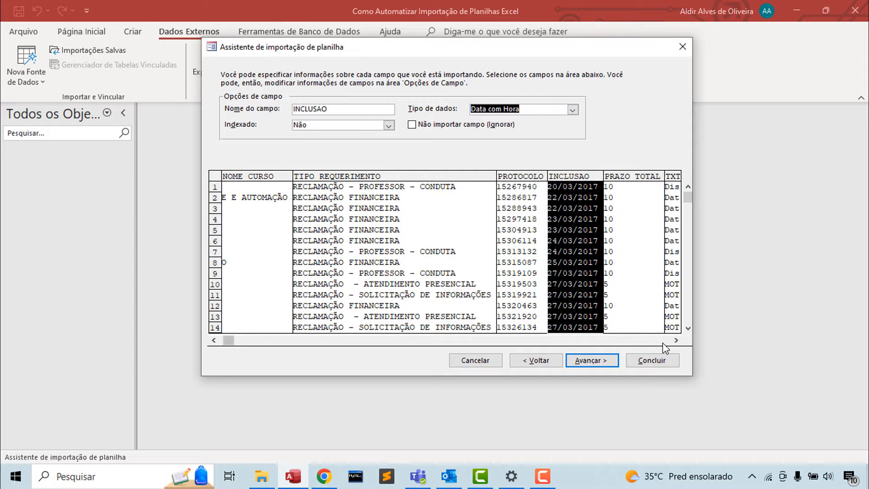
Check the data types of the PRAZO_TOTAL and TXT_FUNDAMENTACAO fields
left_click(676, 340)
left_click(675, 341)
left_click(676, 340)
left_click(596, 174)
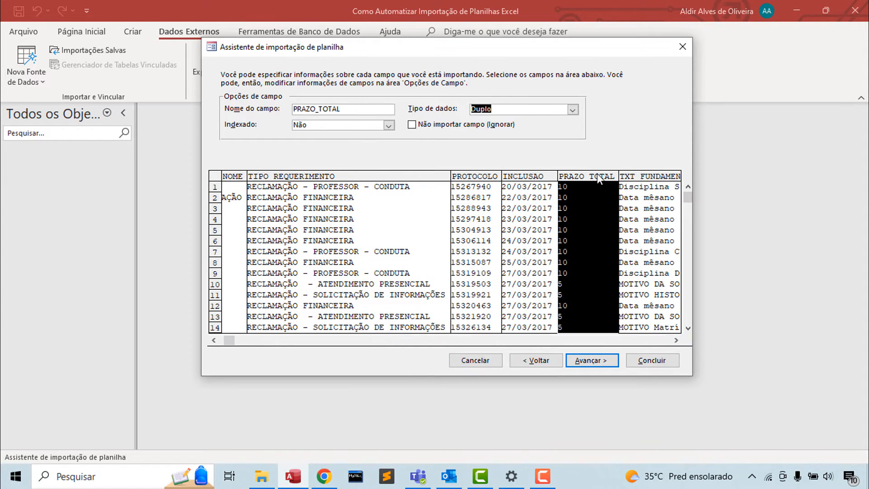
left_click(676, 340)
left_click_drag(675, 340, 659, 343)
left_click(513, 174)
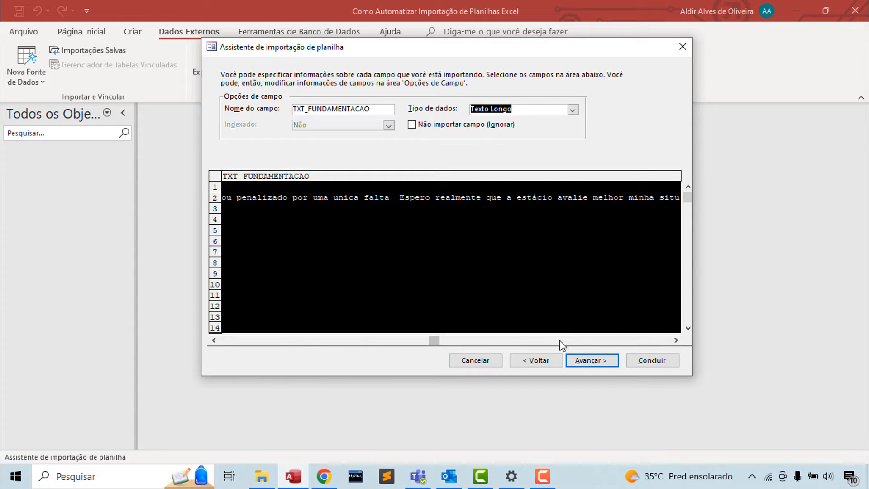
Review the data types of the remaining fields from DT_PRAZO_FINAL through PRAZO_REQUERIMENTO
left_click_drag(461, 342, 643, 344)
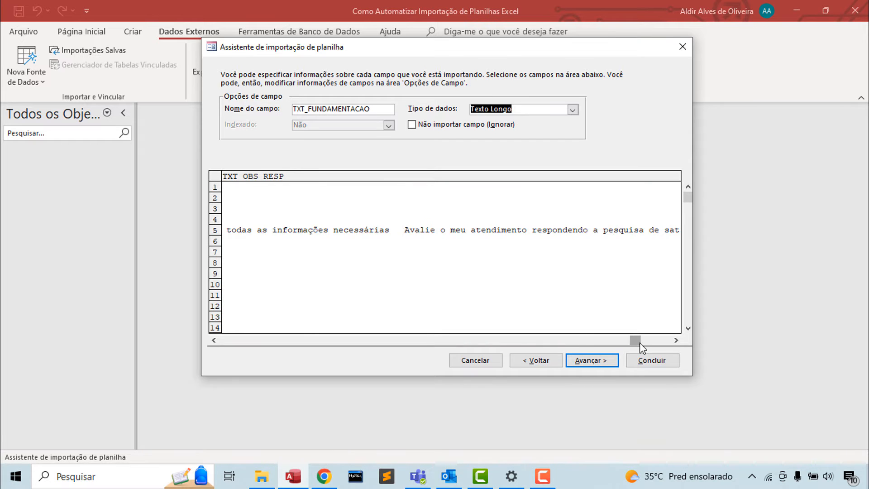
left_click(676, 340)
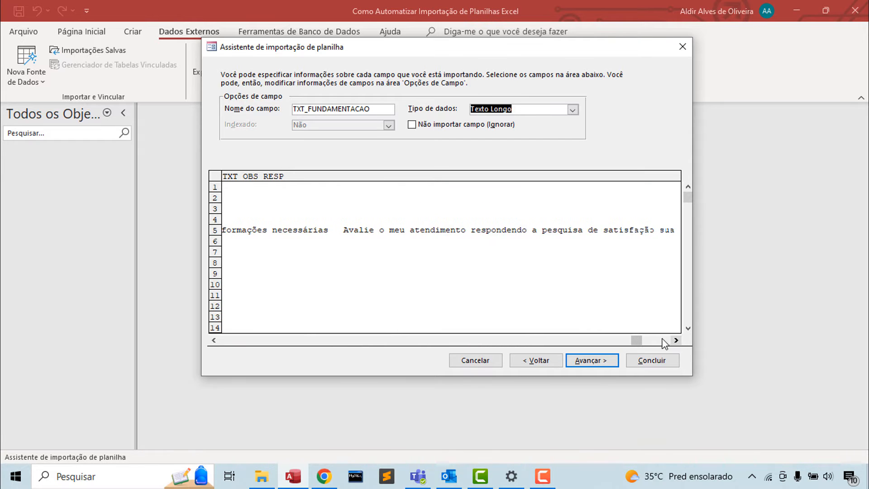
left_click(658, 340)
left_click(658, 340)
left_click(666, 341)
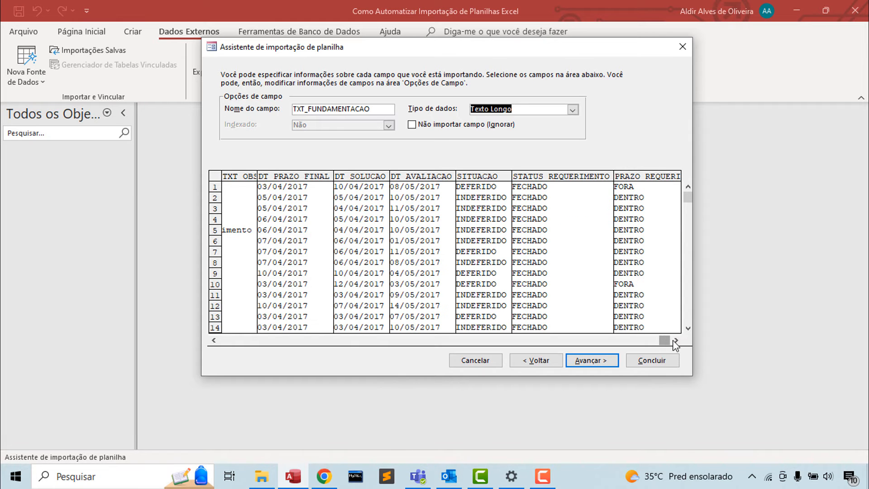
left_click(676, 341)
left_click(288, 187)
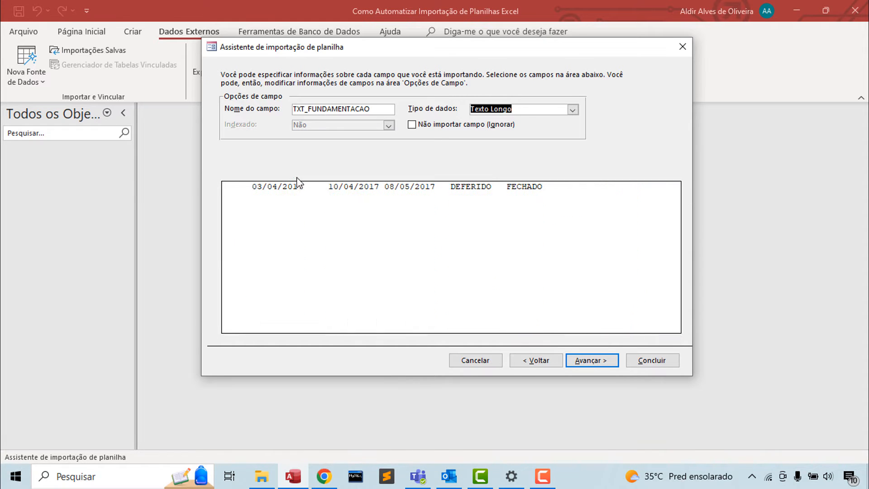
left_click(372, 185)
left_click(426, 187)
left_click(462, 186)
left_click(584, 190)
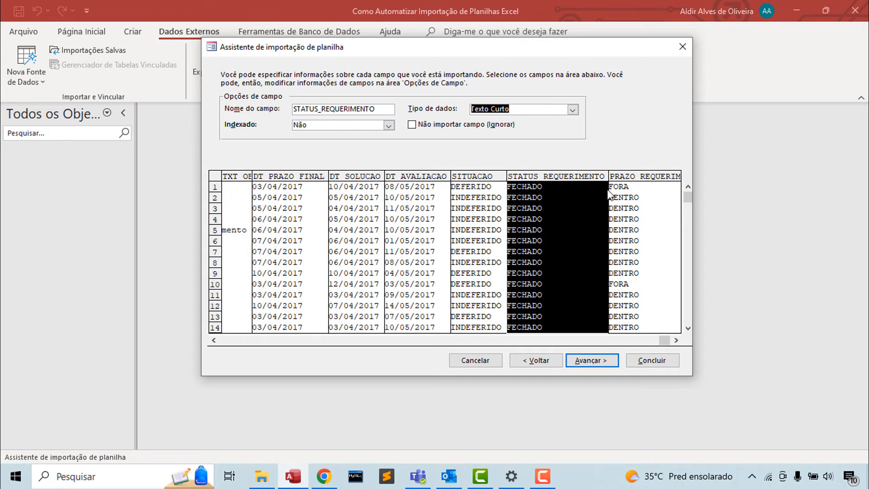
left_click(626, 185)
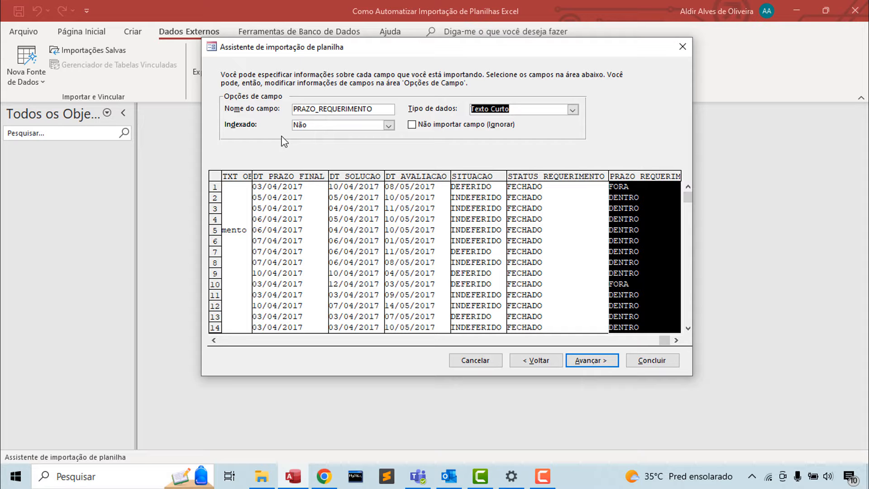
Leave the field options as they are and set the imported table to have no primary key
left_click(584, 362)
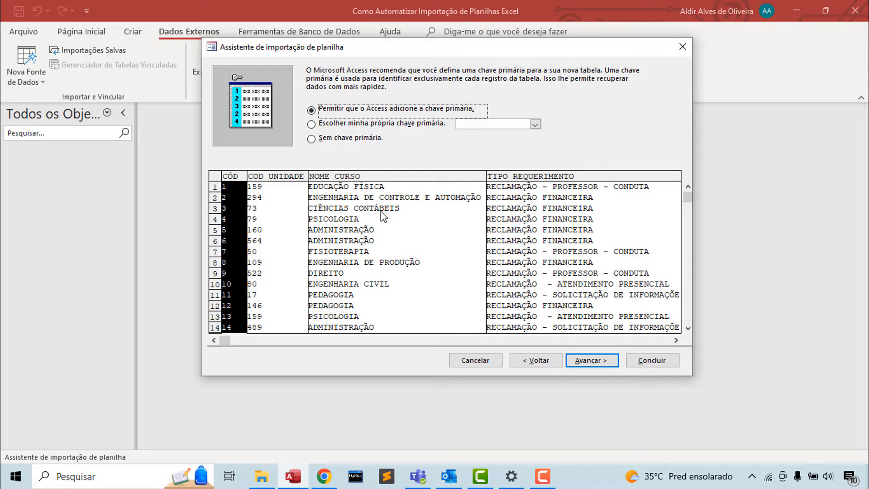
left_click(312, 143)
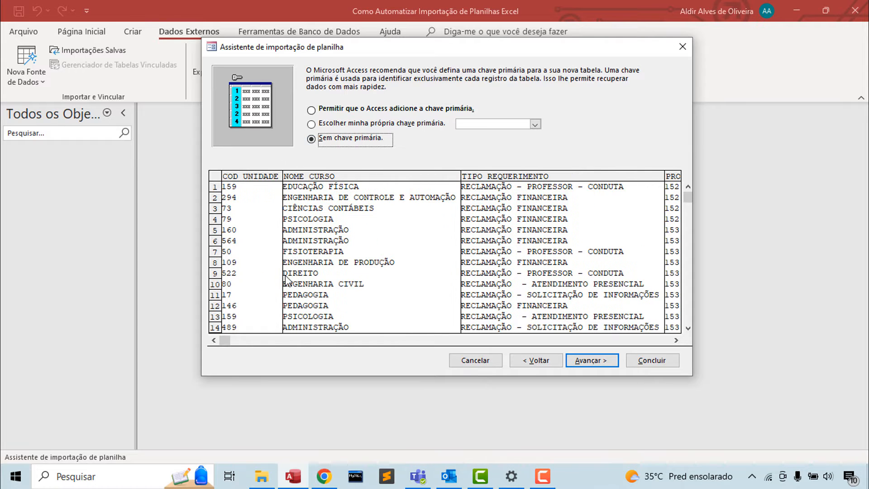
left_click(598, 360)
Name the destination table tbl_Reclamação and finish the spreadsheet import
left_click_drag(347, 142, 265, 129)
type("tbl")
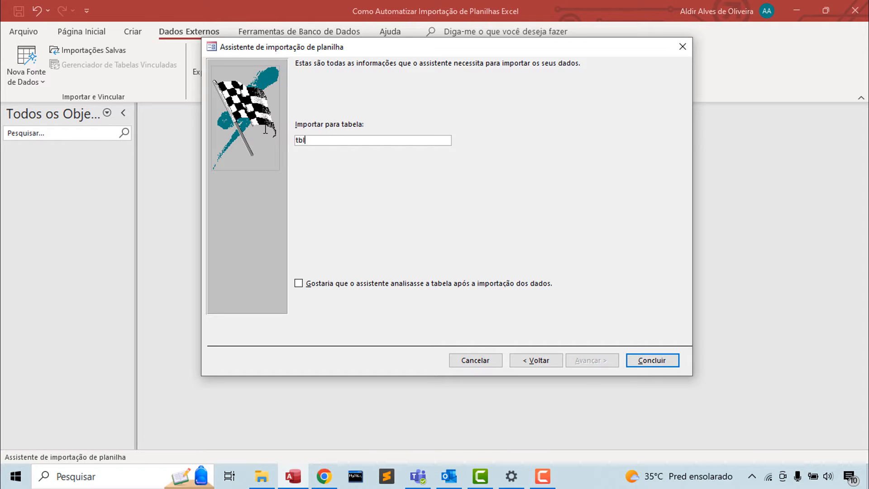
type("_Reclamac")
type("ão")
left_click(664, 358)
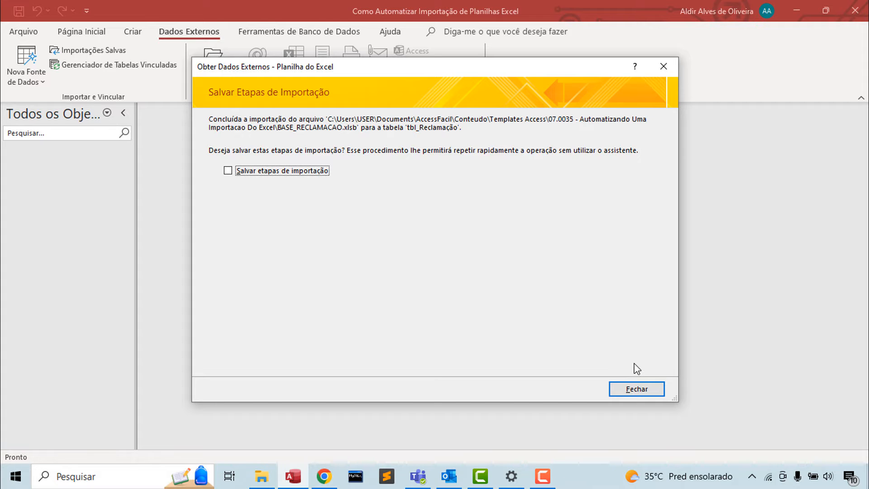
Save the import steps under the name Importação-Reclamação
left_click(228, 171)
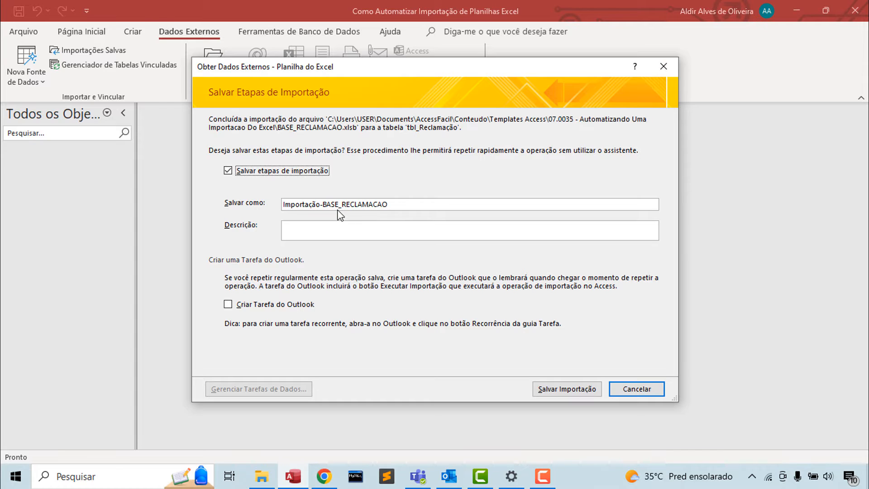
left_click_drag(323, 204, 442, 207)
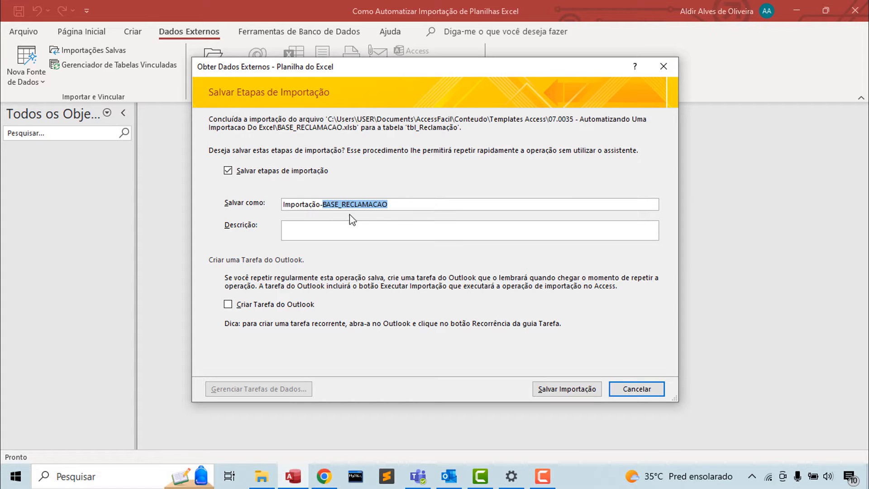
type("Recla")
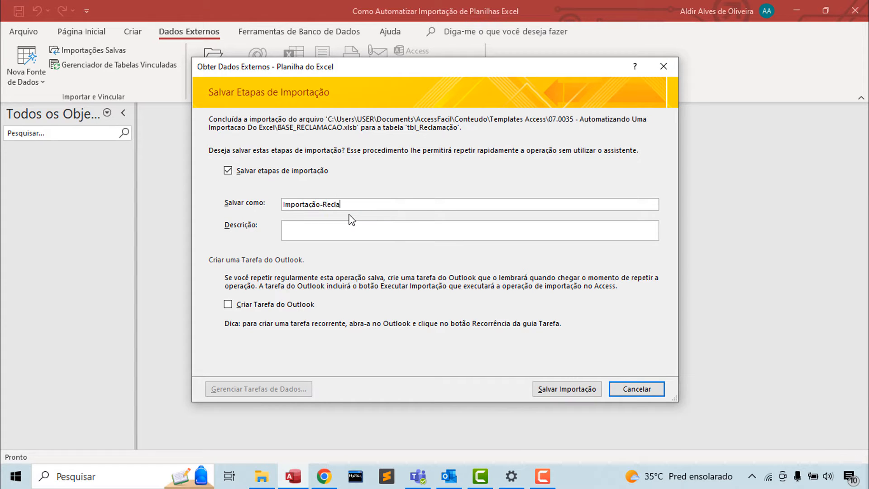
type("mação")
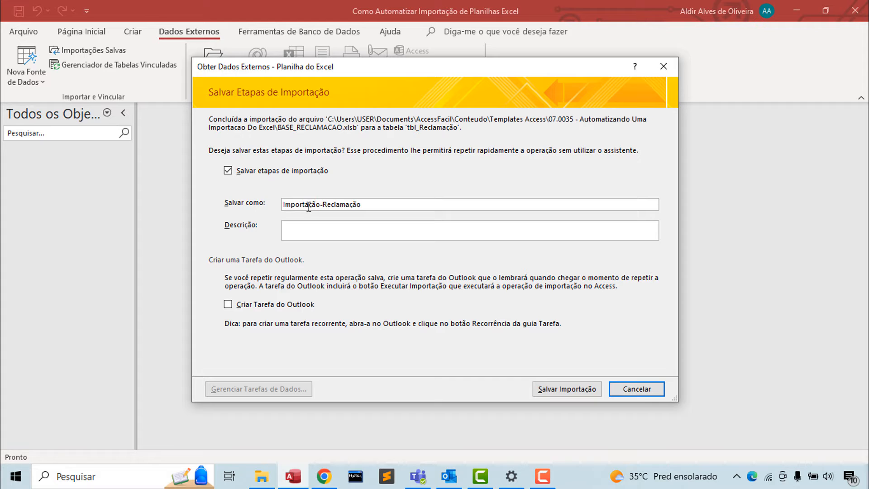
left_click(578, 396)
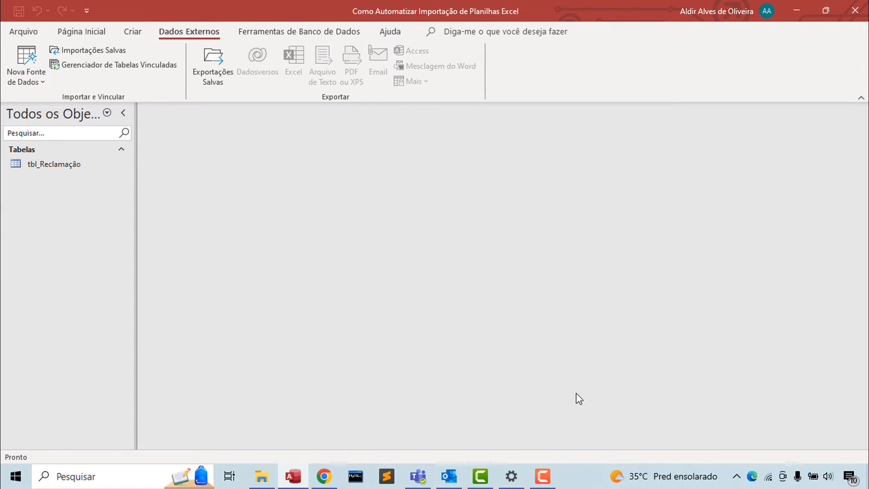
Open the tbl_Reclamação table, look over the imported records and columns, and close it
double_click(76, 164)
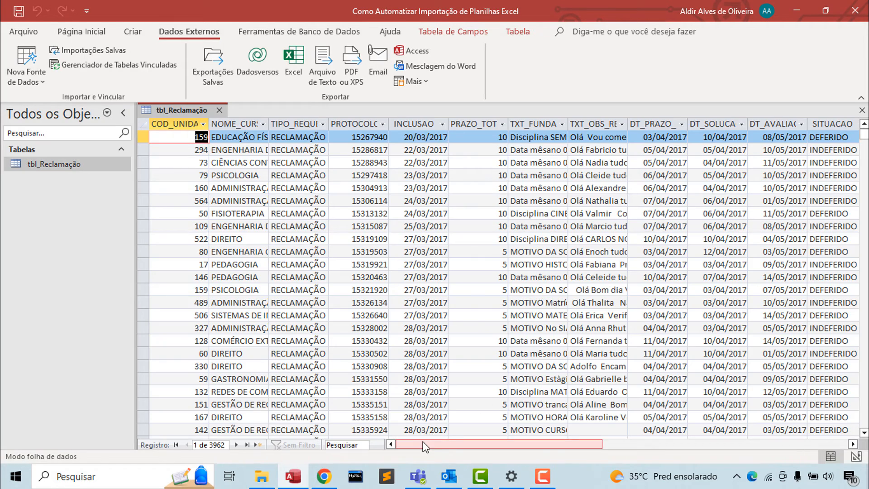
left_click_drag(503, 444, 523, 448)
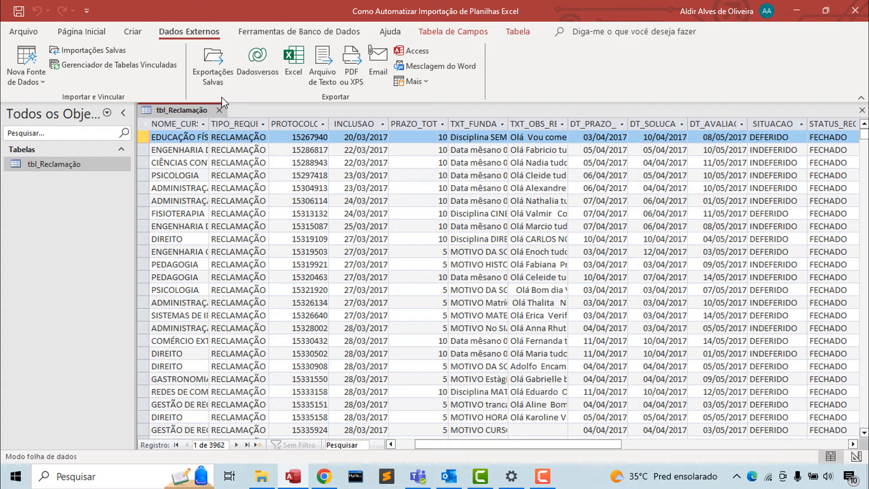
left_click(221, 111)
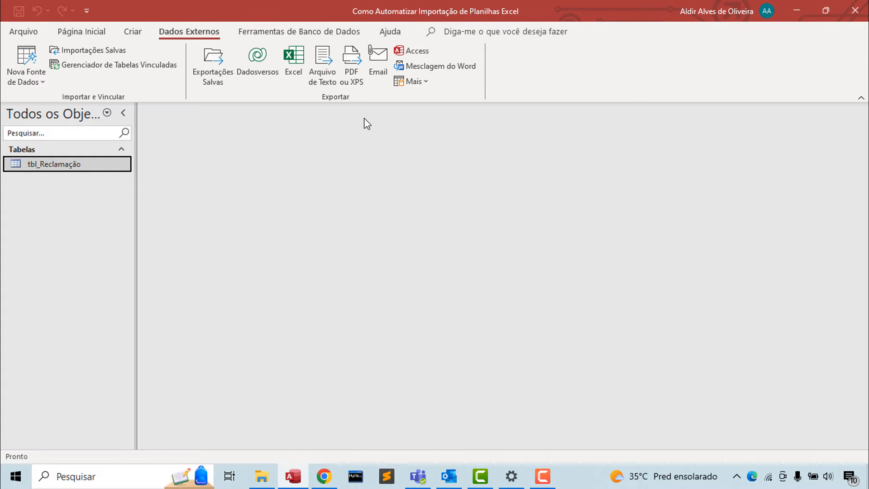
Delete all records from the tbl_Reclamação table, keeping its structure
double_click(74, 169)
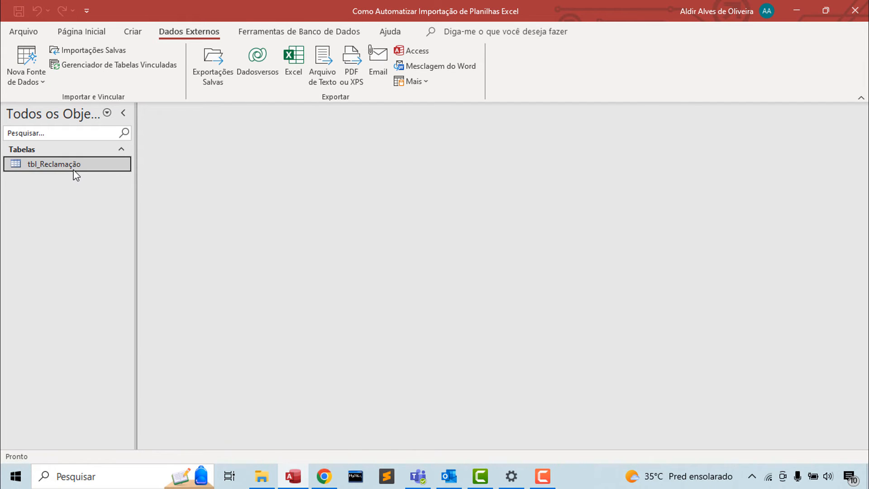
left_click(145, 124)
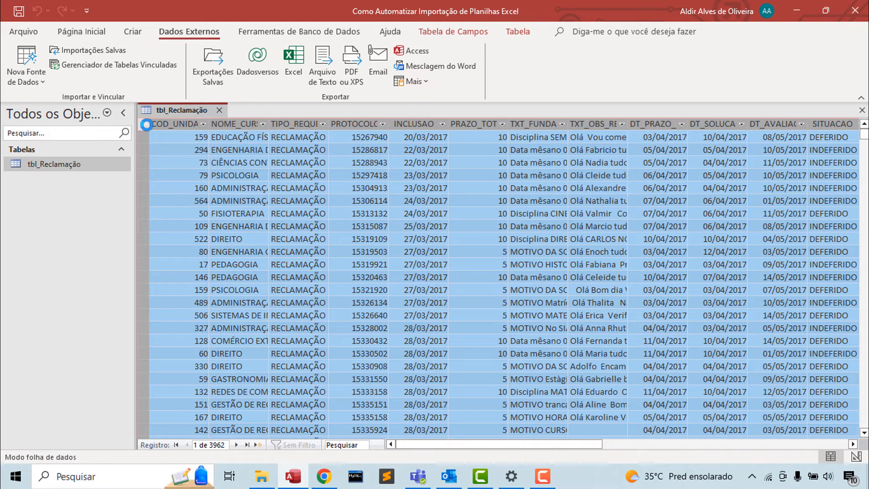
key("Delete")
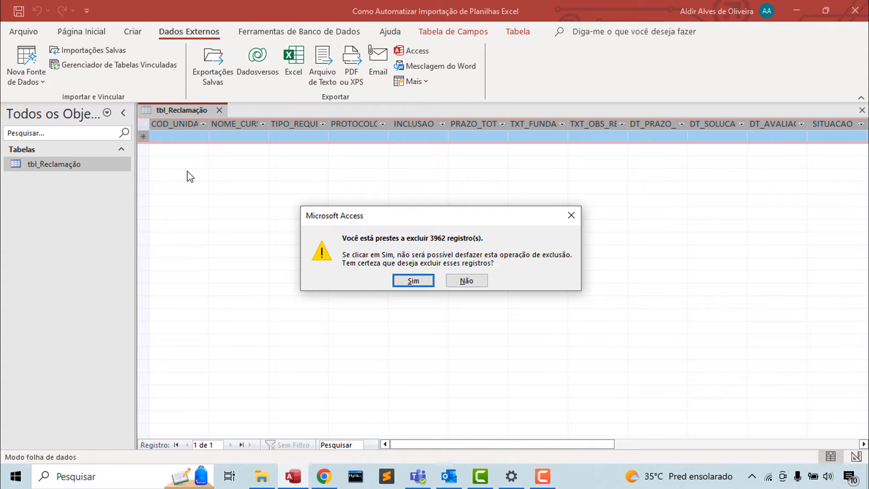
left_click(414, 281)
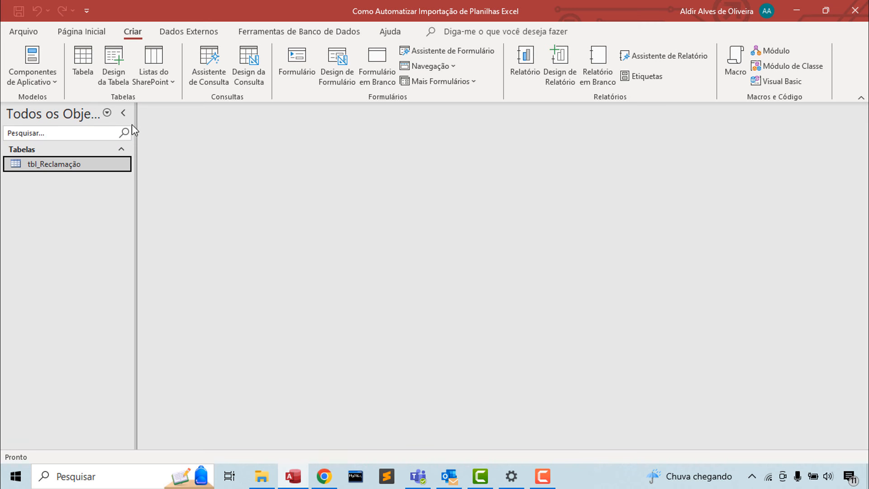
Create a new delete query in design view based on the tbl_Reclamação table
left_click(252, 78)
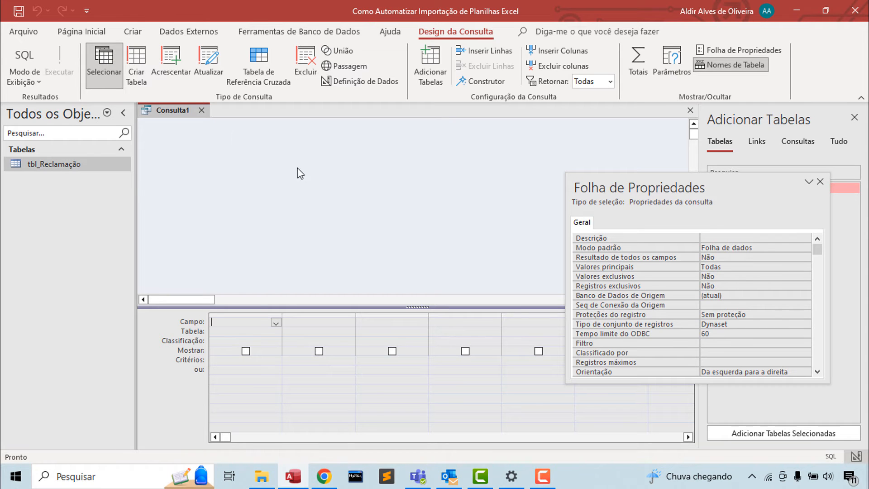
left_click(820, 182)
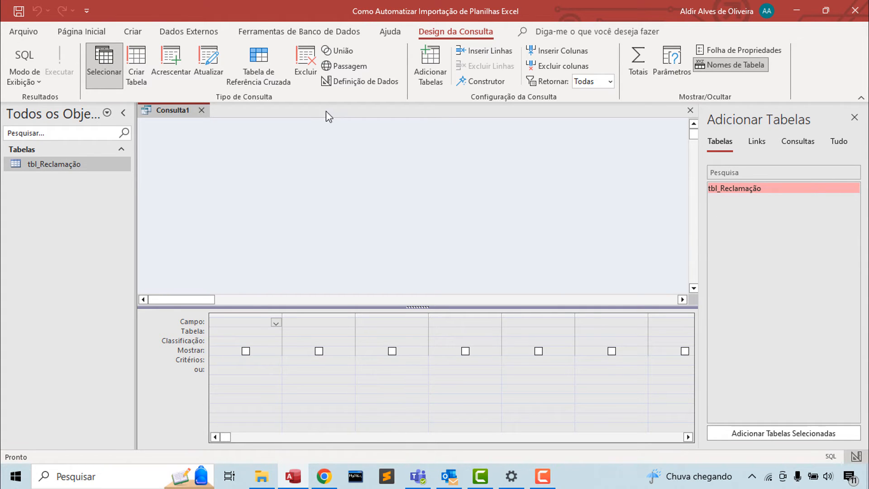
left_click(306, 66)
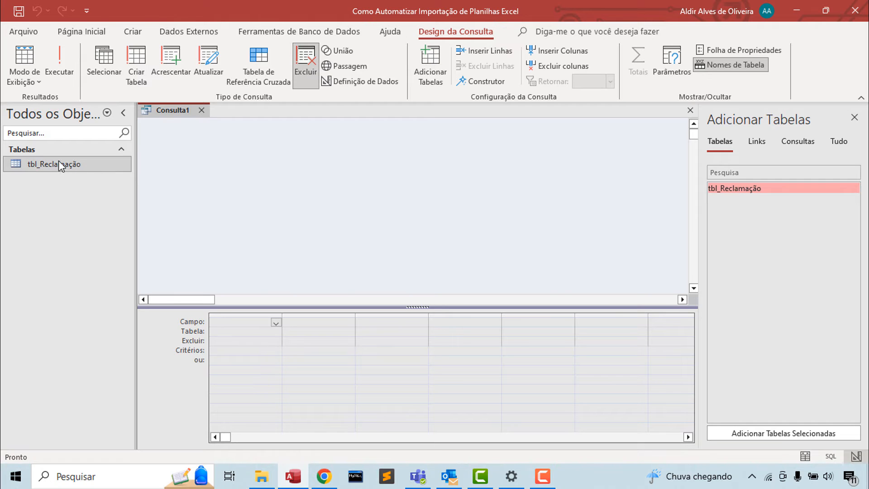
left_click_drag(57, 164, 253, 184)
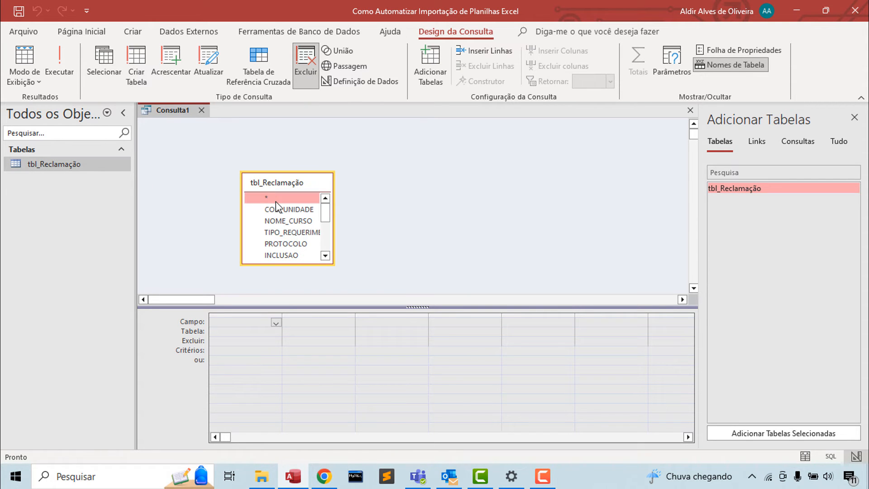
Add every tbl_Reclamação entry, from the asterisk through PRAZO_REQUERIMENTO, to the delete query's design grid
scroll(276, 202, "down", 4)
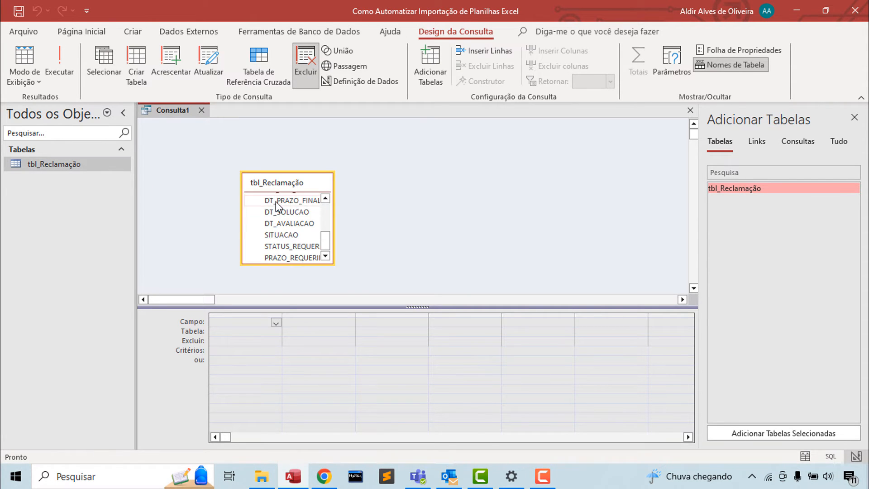
left_click_drag(326, 231, 326, 201)
left_click(282, 199)
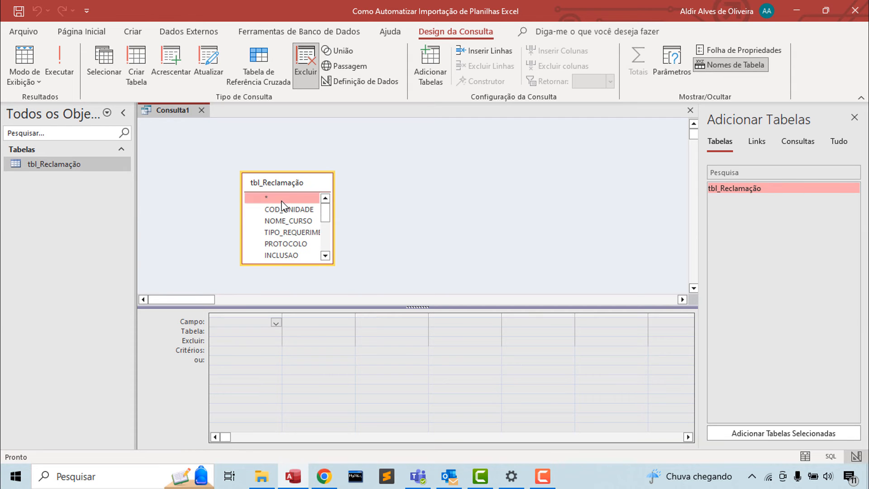
key("shift+Down")
key("shift+Down")
key("shift+Down")
key("shift+Down")
key("shift+Down")
key("shift+Down")
key("shift+Down")
key("shift+Down")
key("shift+Down")
key("shift+Down")
key("shift+Down")
key("shift+Down")
key("shift+Down")
key("shift+Down")
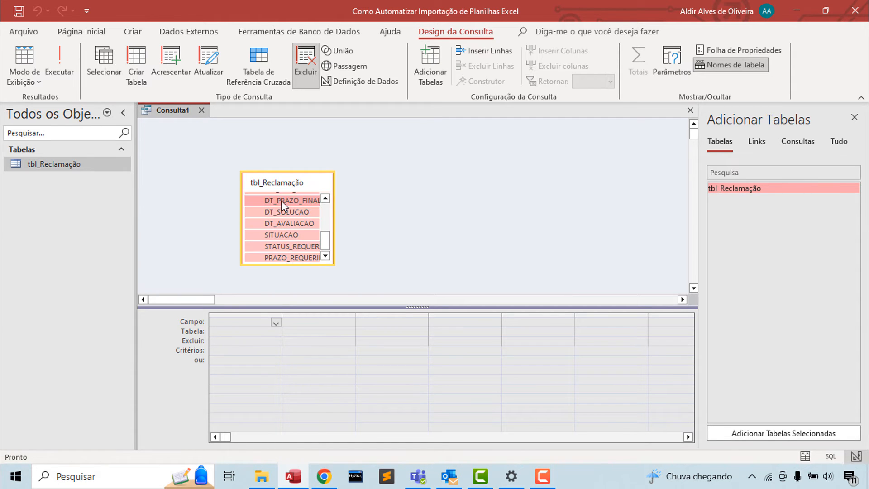
left_click_drag(281, 200, 232, 334)
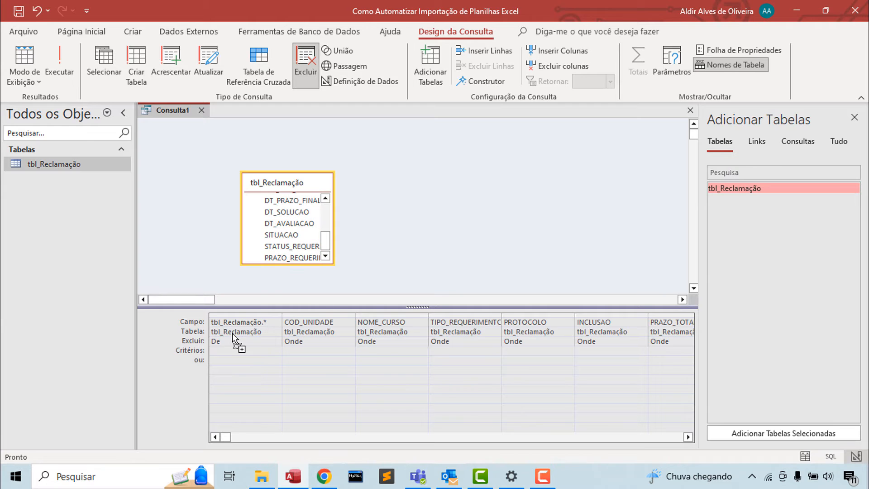
Save the delete query as qry_Excluir
right_click(183, 113)
left_click(183, 116)
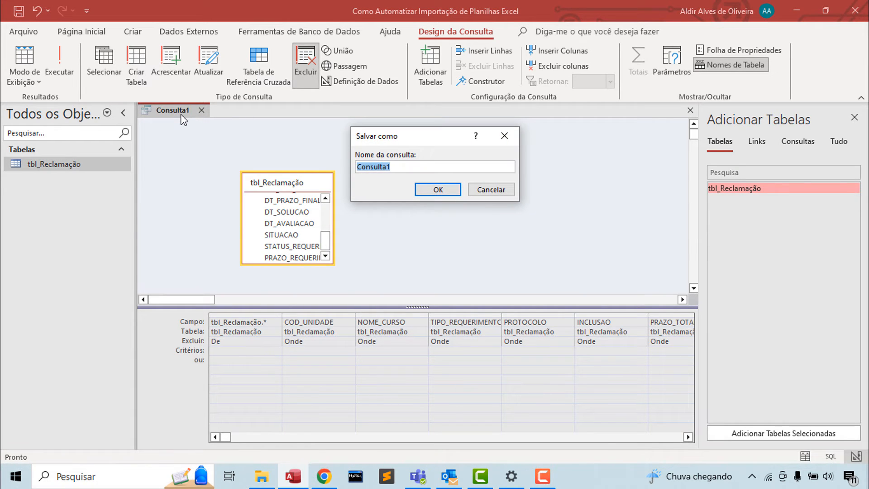
type("qry_")
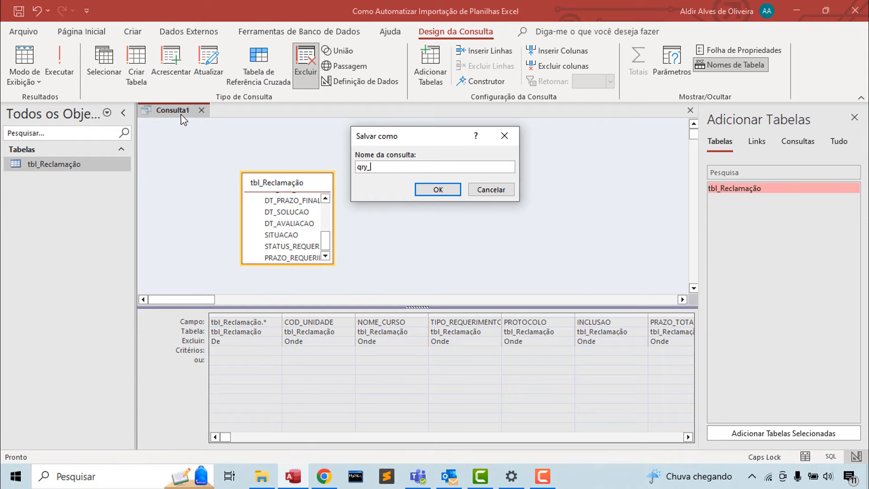
type("Excluir")
key("Return")
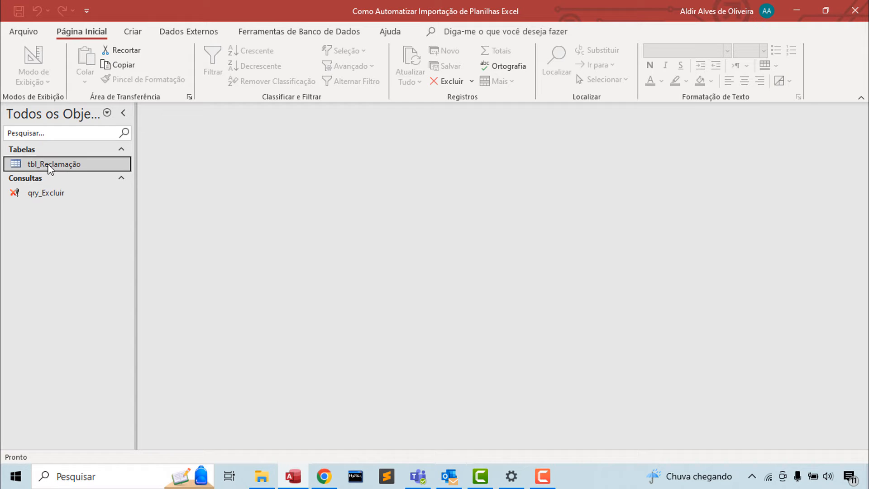
Duplicate the tbl_Reclamação table with structure and data as tbl_BD_Reclamação
key("ctrl+c")
key("ctrl+v")
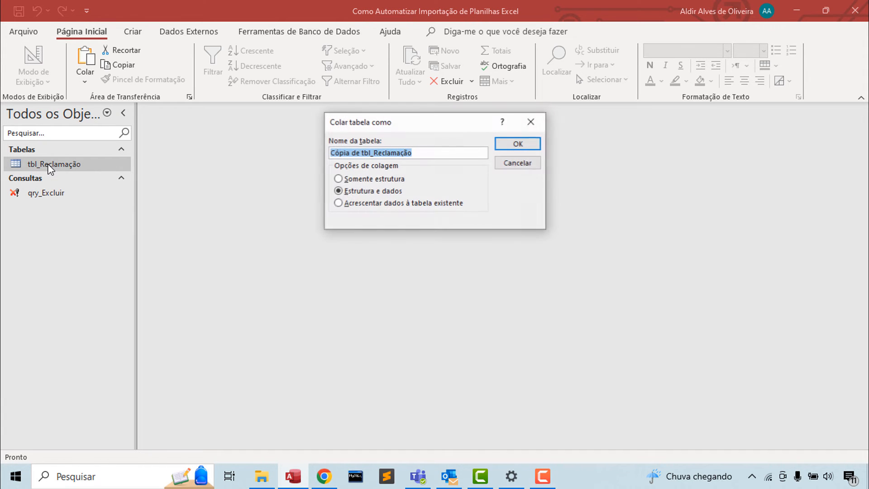
left_click(370, 153)
left_click_drag(361, 153, 199, 136)
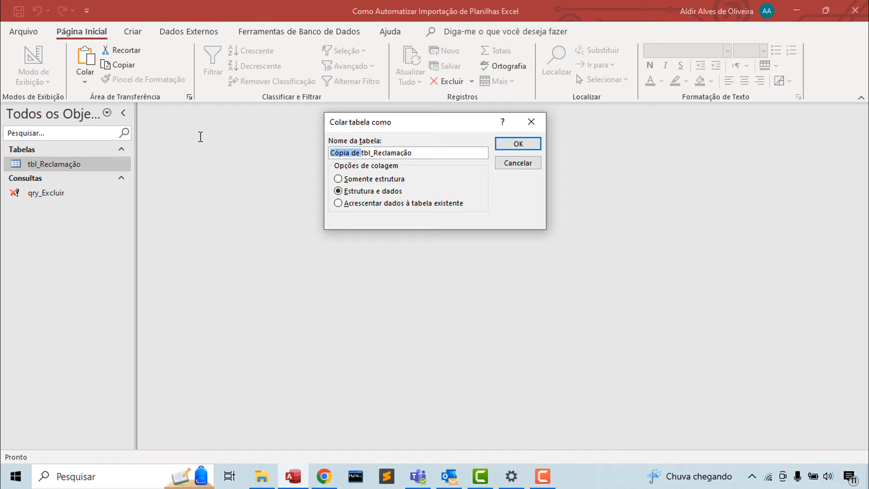
key("Delete")
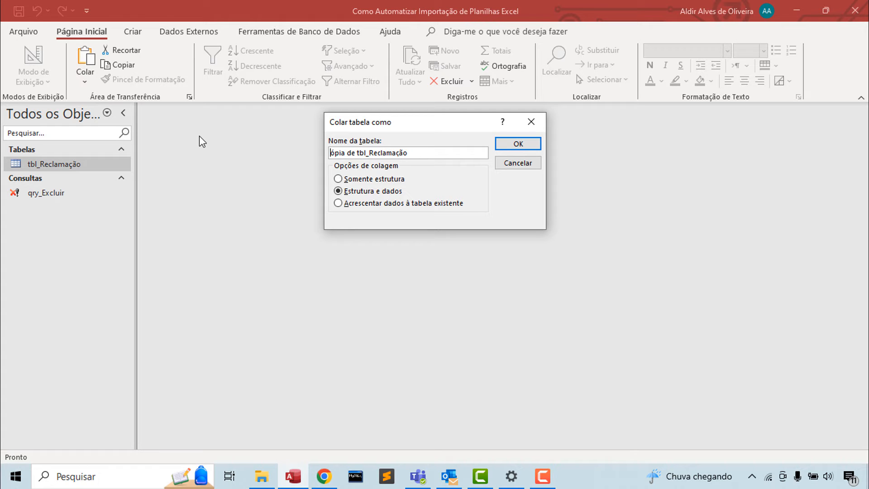
key("Delete")
key("Delete")
key("Delete")
key("Delete")
key("Delete")
key("Delete")
key("Delete")
key("Delete")
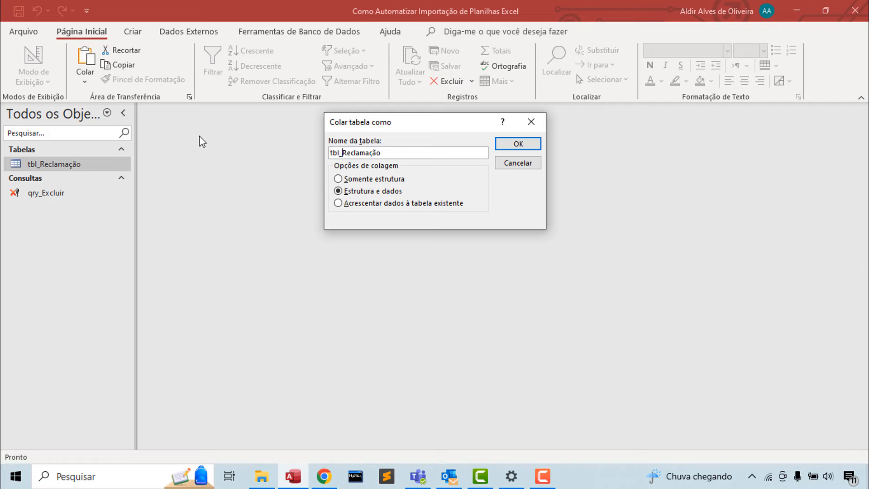
key("Caps_Lock")
type("BD_")
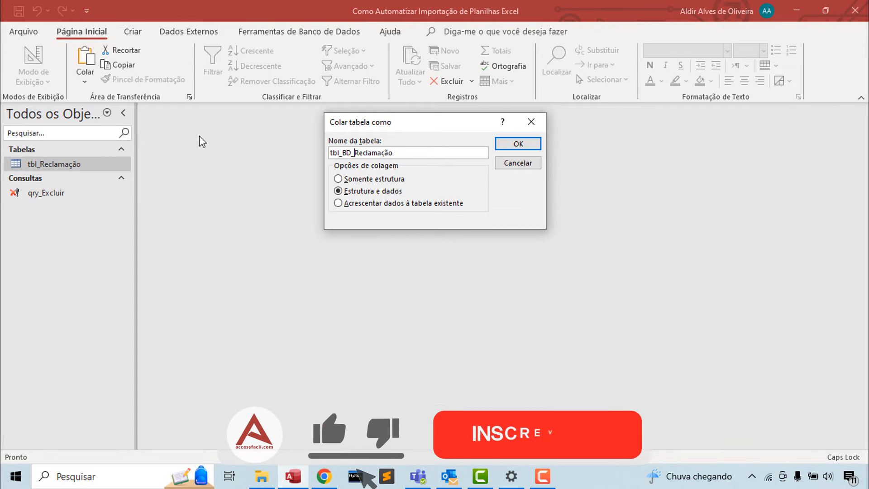
key("Return")
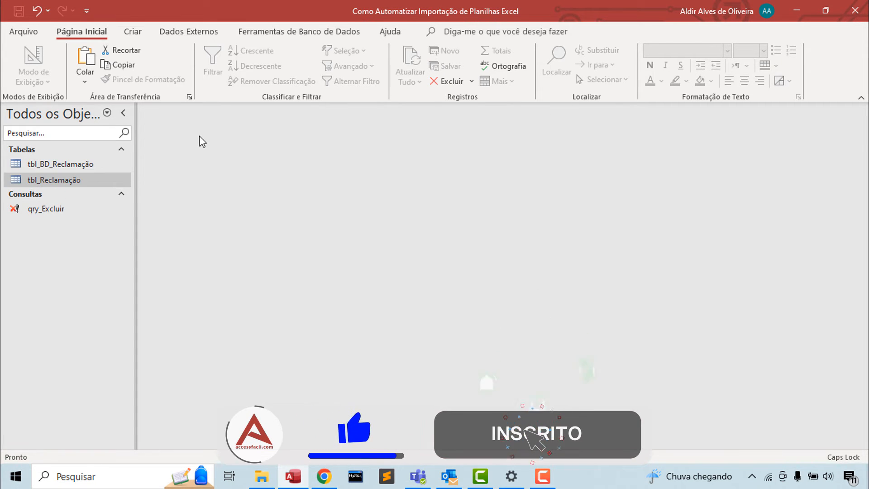
Check the contents of tbl_BD_Reclamação, close it, and open tbl_Reclamação for comparison
double_click(90, 165)
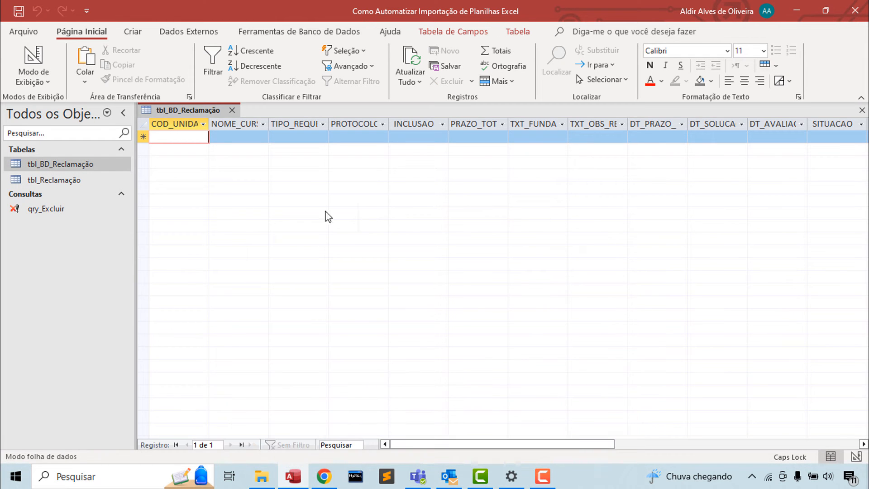
left_click(232, 110)
double_click(82, 180)
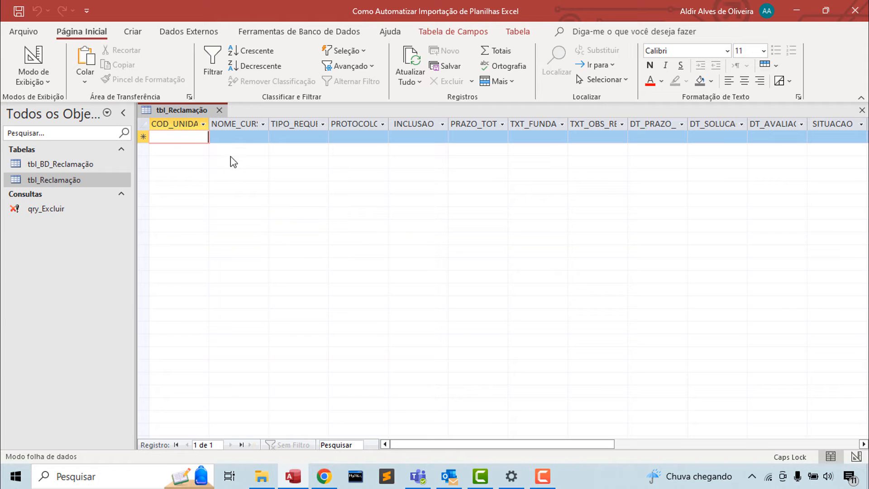
Create an append query that adds all fields of tbl_Reclamação to tbl_BD_Reclamação in the current database
left_click(217, 112)
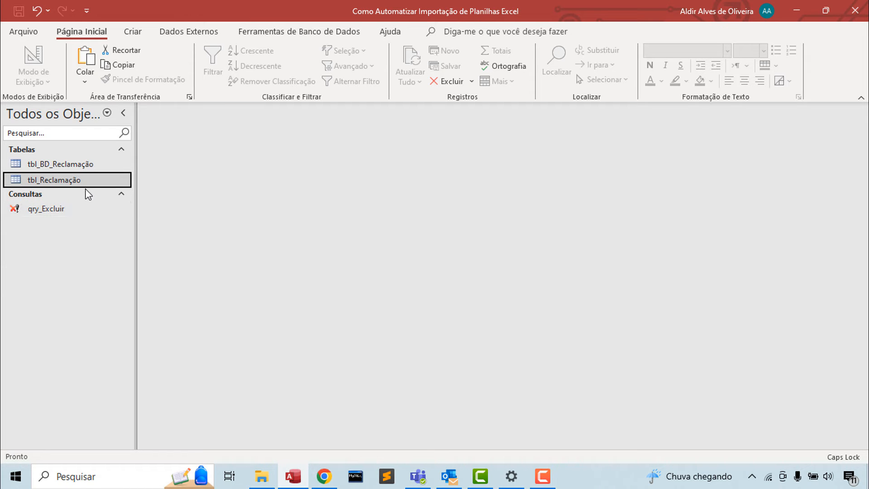
left_click(131, 34)
left_click(239, 75)
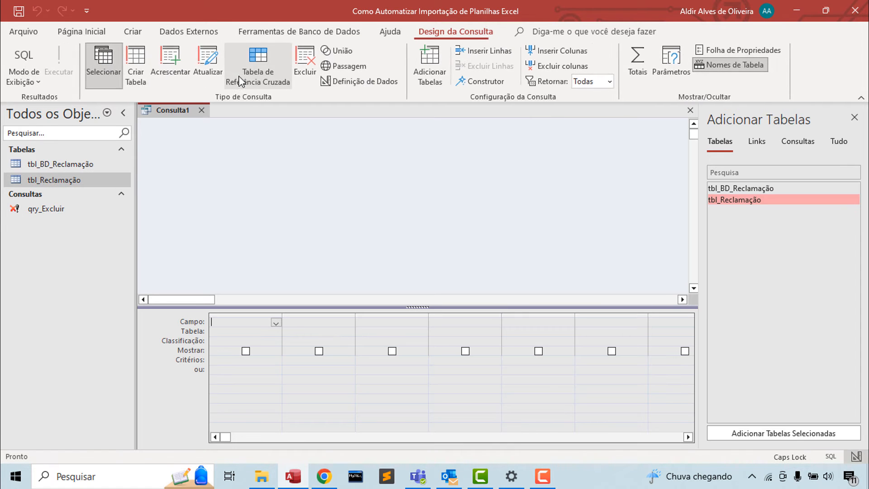
left_click(177, 64)
left_click(539, 152)
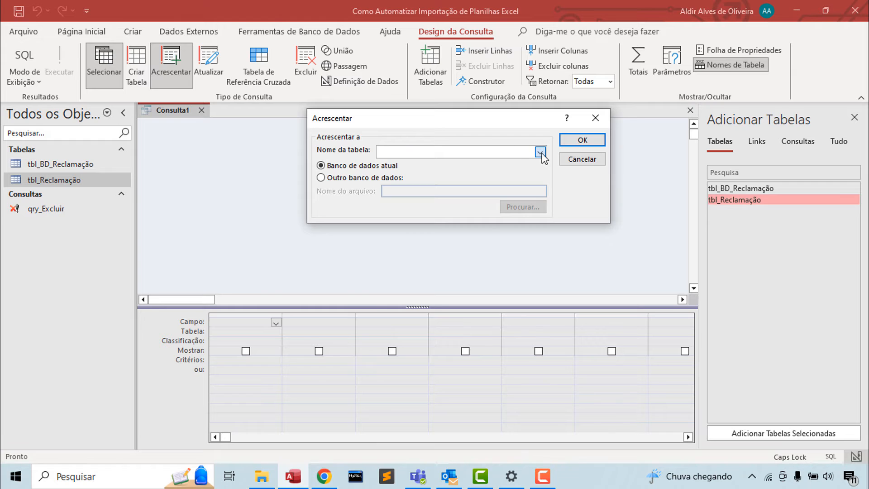
left_click(428, 162)
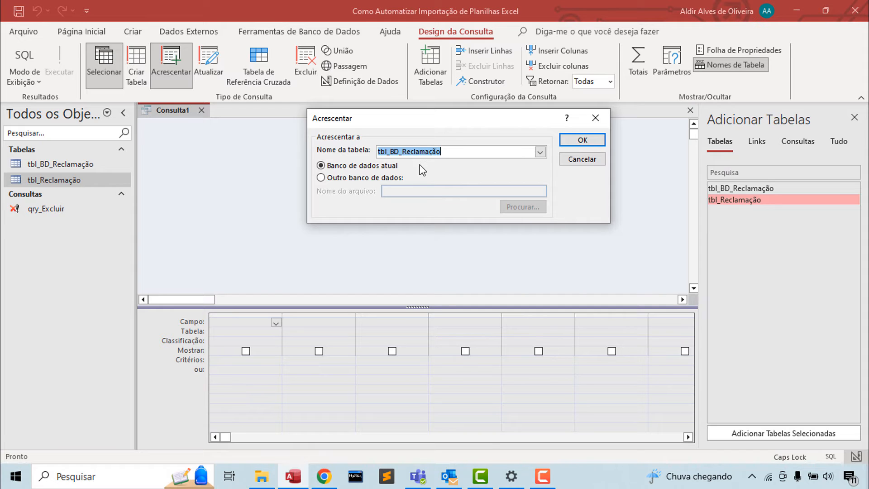
left_click(583, 140)
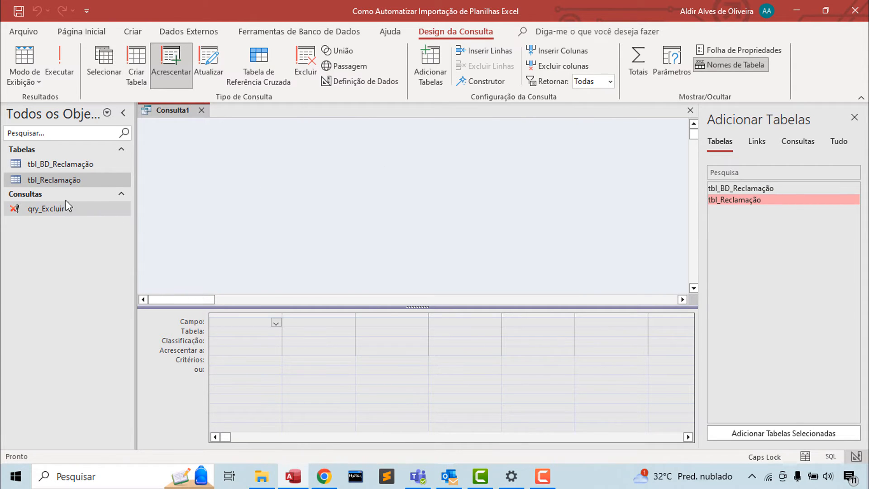
left_click_drag(44, 180, 222, 169)
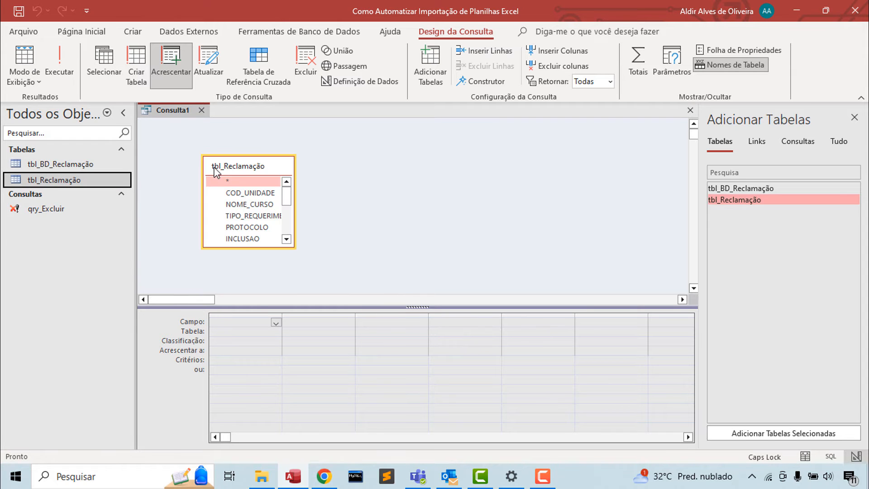
double_click(232, 181)
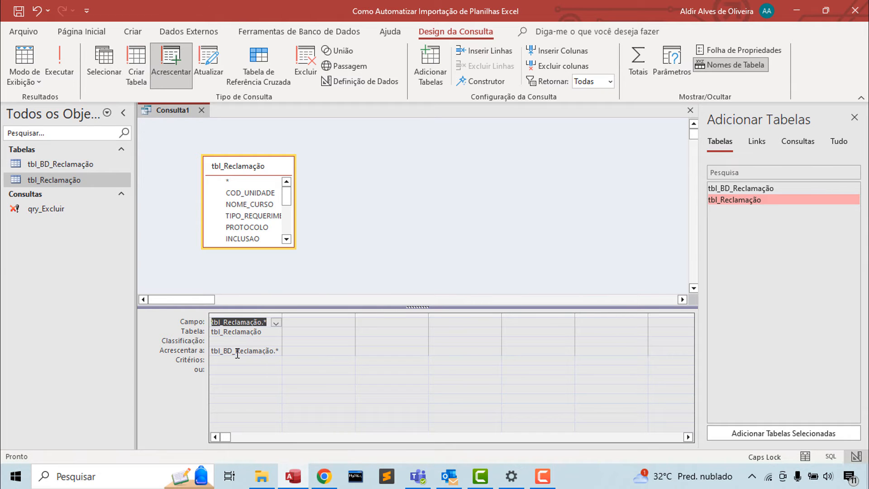
Save the append query as qry_Acrescentar and close it
right_click(181, 117)
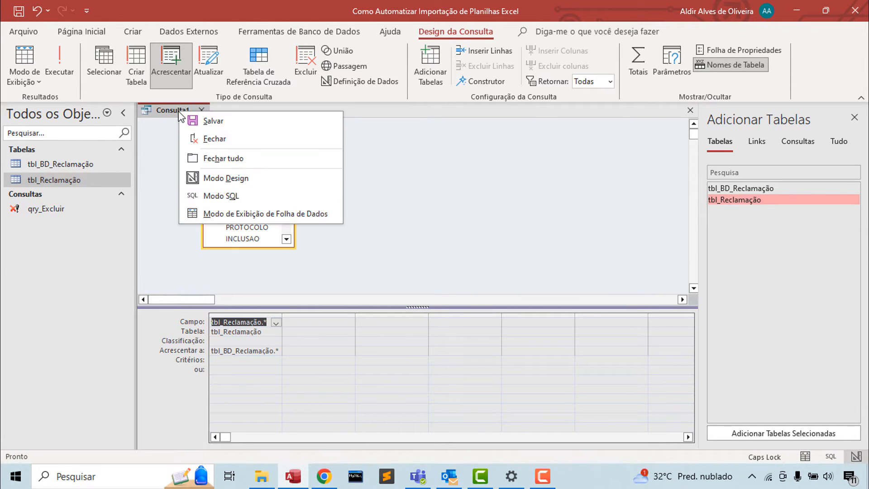
left_click(195, 121)
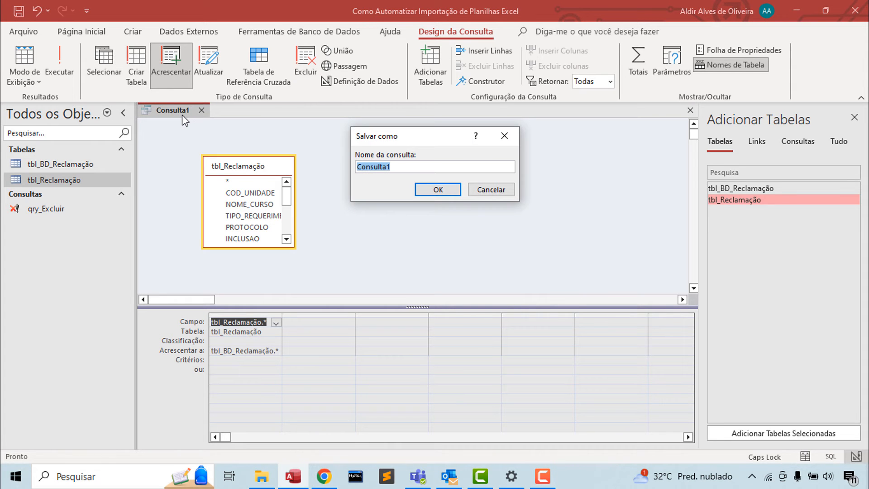
key("Caps_Lock")
type("qry")
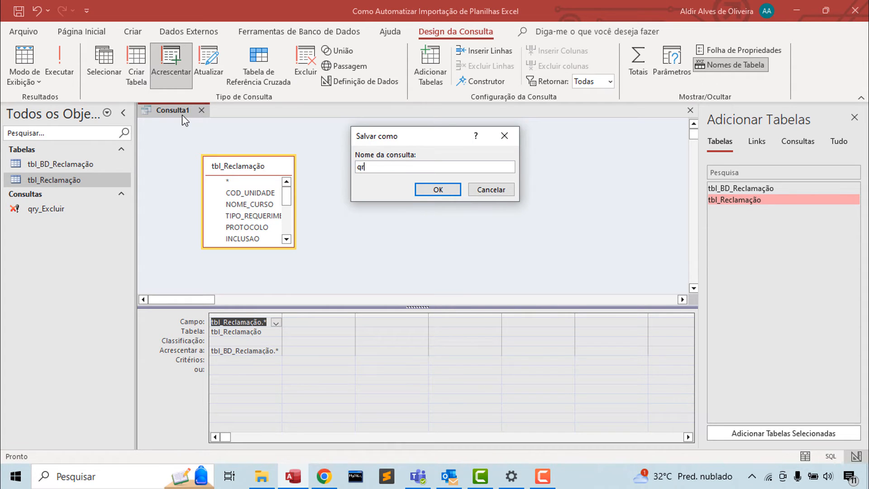
type("Acrescentar")
left_click(438, 189)
left_click(220, 110)
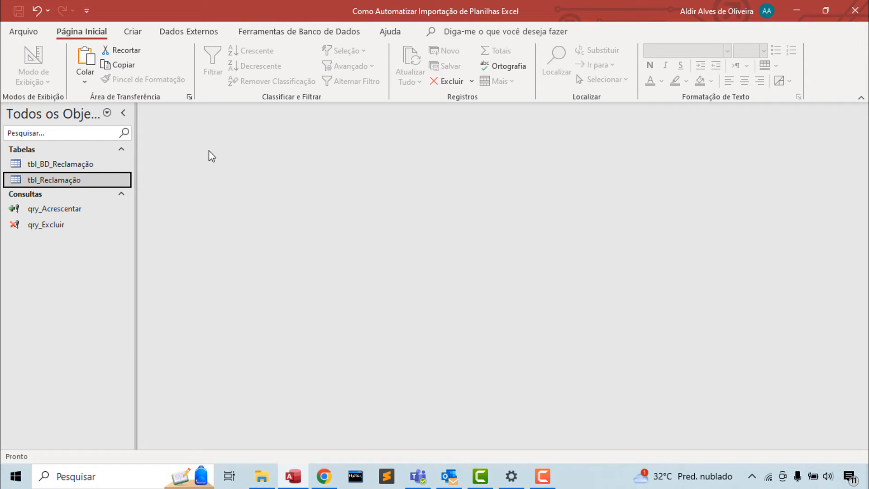
Create a new macro, make all macro actions available, and enter DefinirAvisos as the name of its first action
left_click(136, 35)
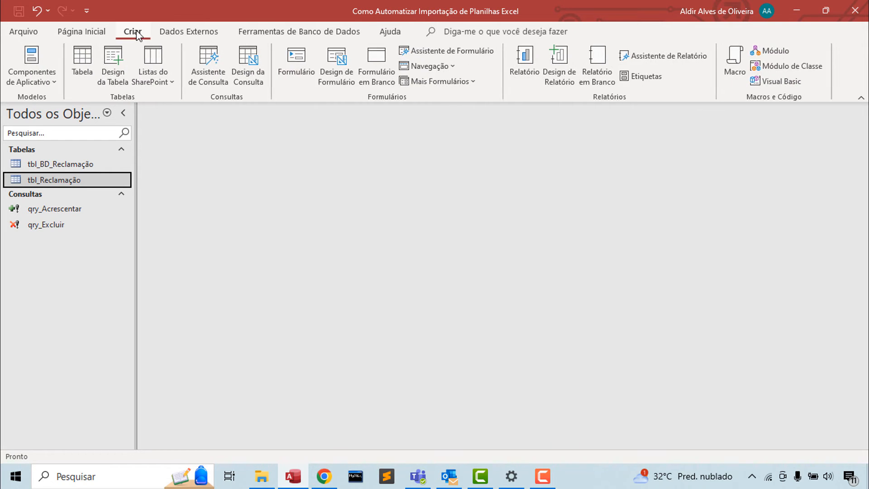
left_click(729, 72)
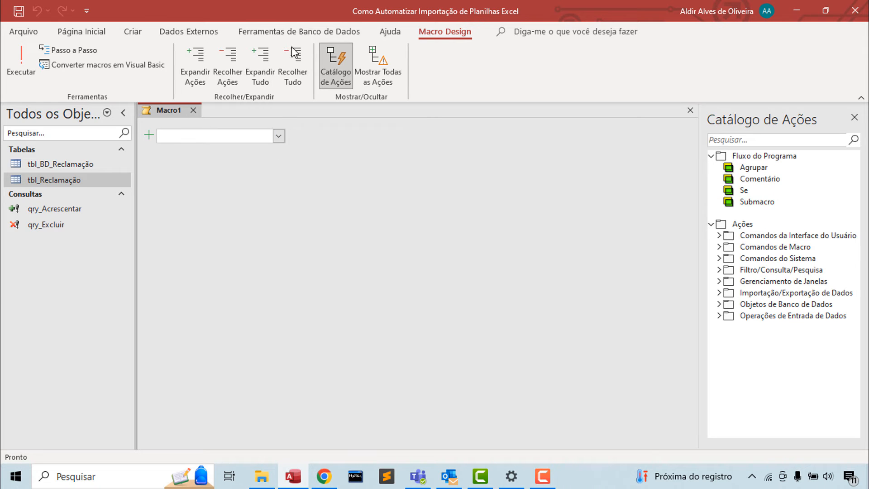
left_click(377, 77)
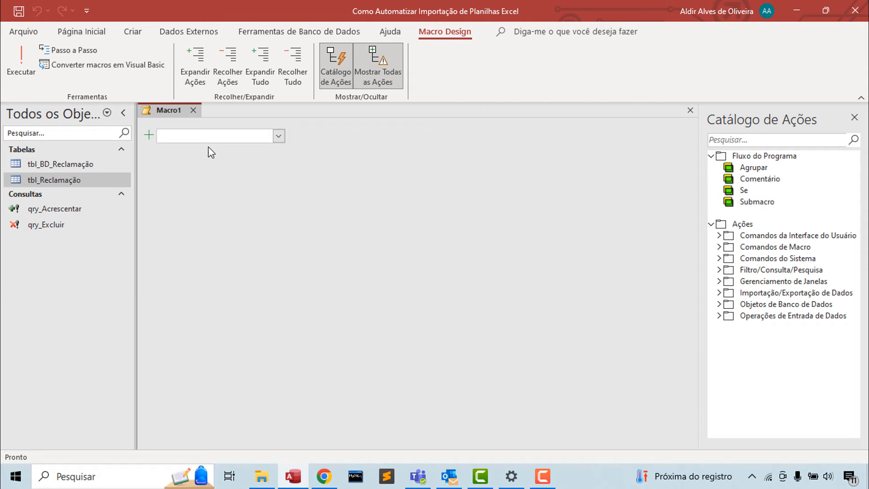
left_click(212, 136)
type("DefinirAvisos")
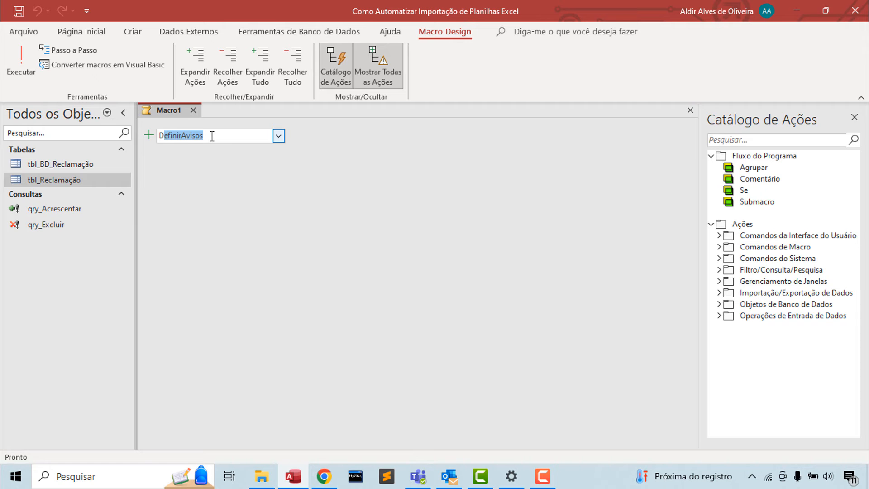
Turn off the display of all macro actions, look through the shortened action list, and turn the display back on
left_click(374, 83)
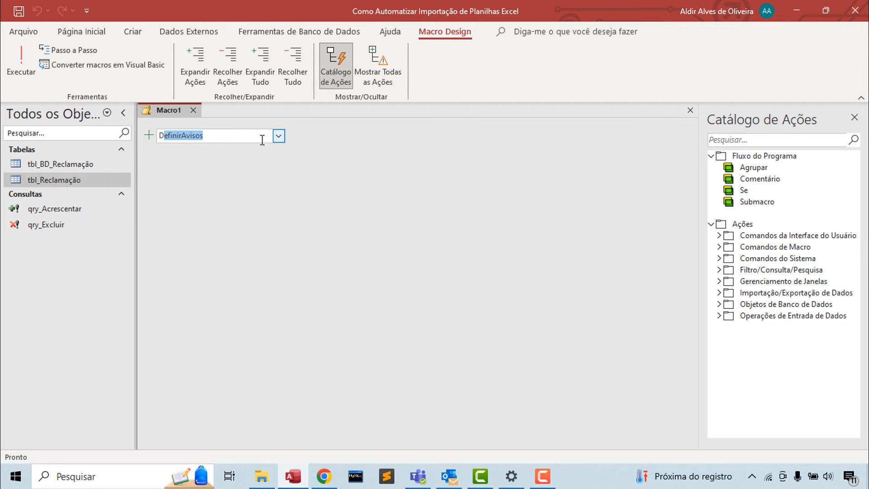
left_click(279, 136)
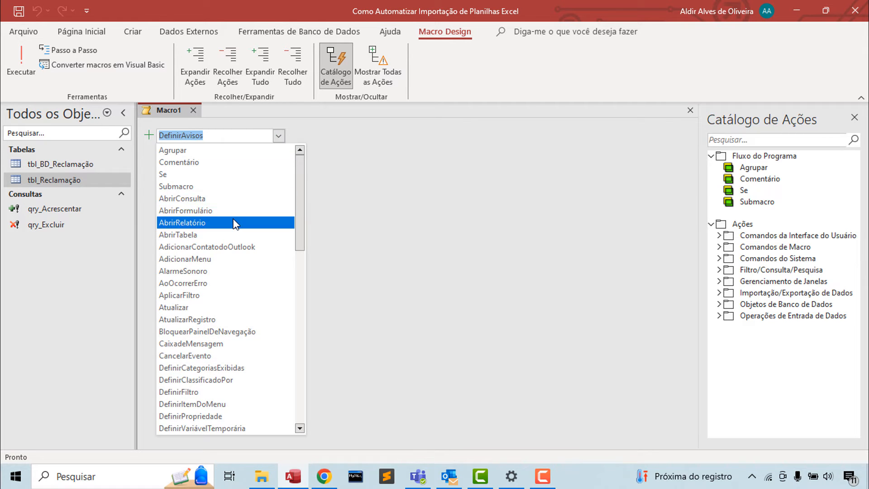
scroll(236, 223, "down", 1)
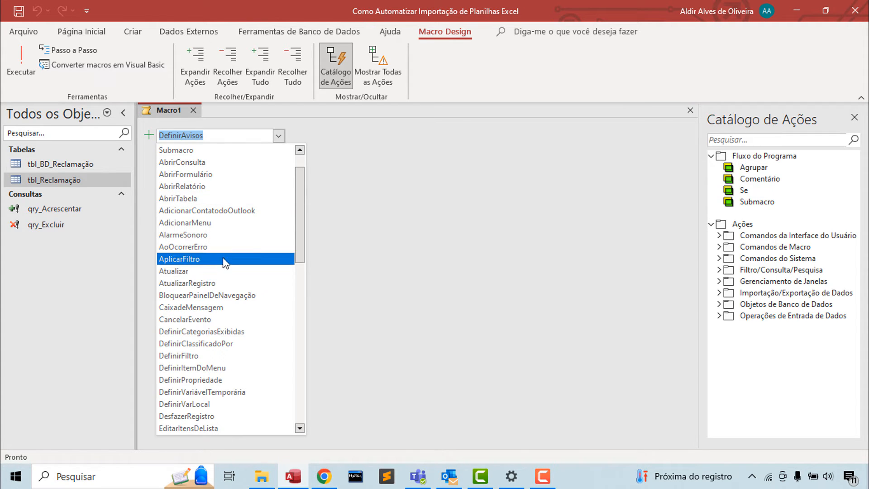
scroll(225, 262, "down", 1)
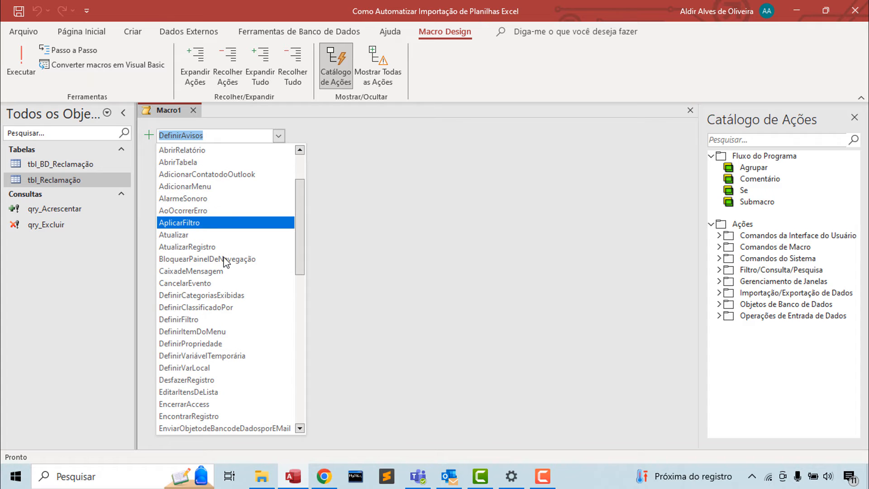
left_click(378, 75)
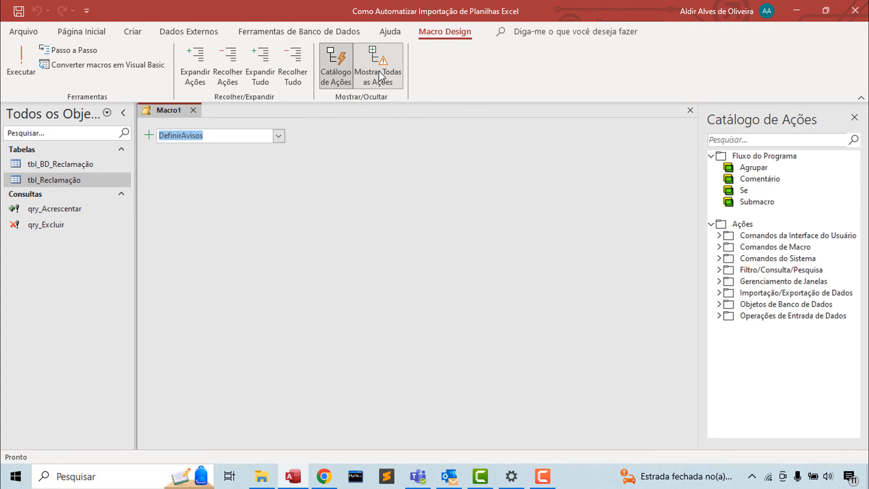
Add the DefinirAvisos action at the start of the macro with active warnings set to Não
left_click(279, 136)
scroll(223, 199, "down", 2)
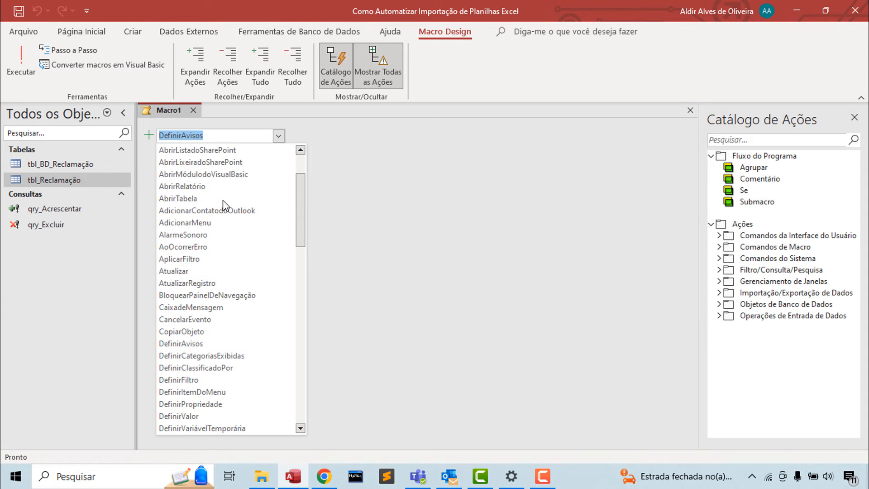
left_click(188, 344)
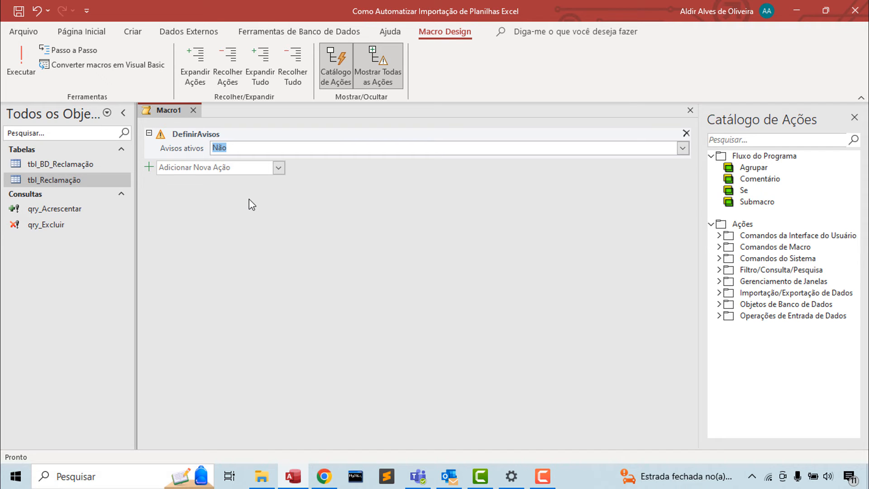
Add an AbrirConsulta action to the macro that runs the qry_Excluir query
left_click(279, 168)
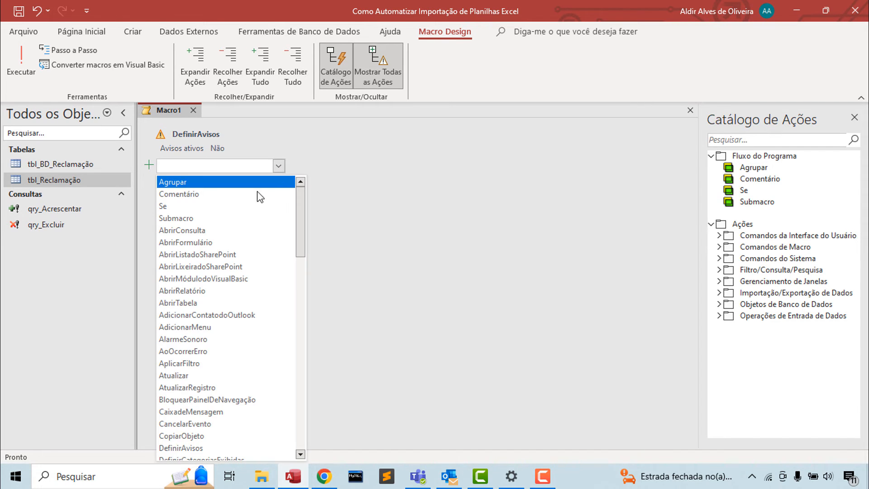
left_click(224, 231)
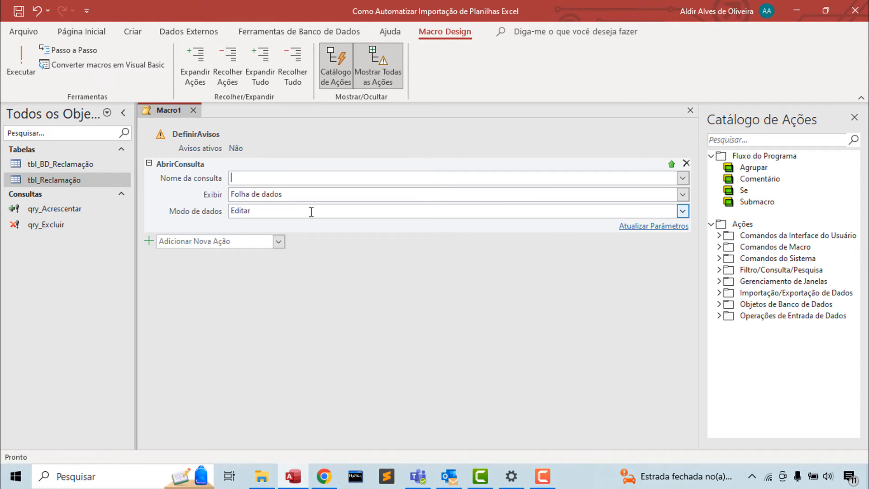
left_click(682, 178)
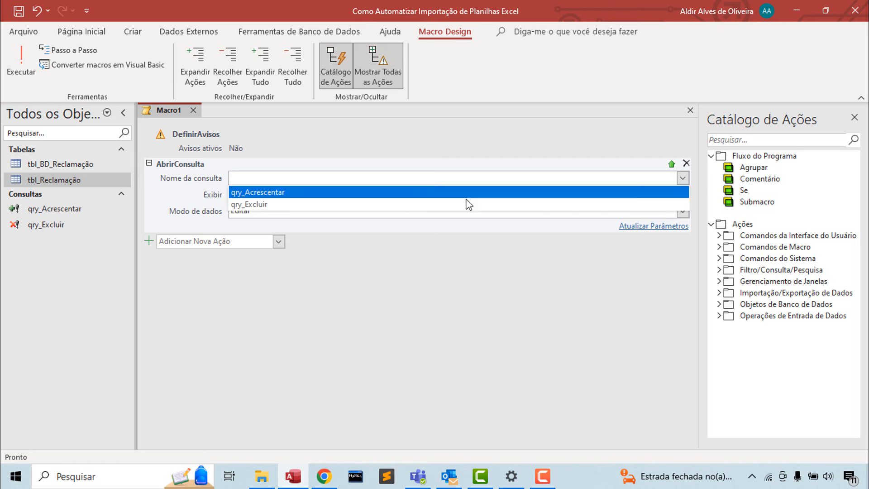
left_click(324, 205)
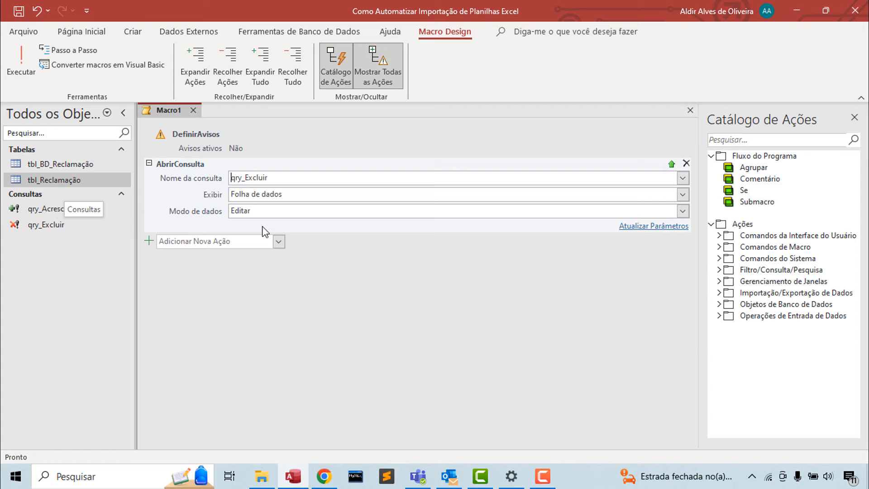
Add a second DefinirAvisos action after the AbrirConsulta action, with active warnings set to Não
left_click(257, 240)
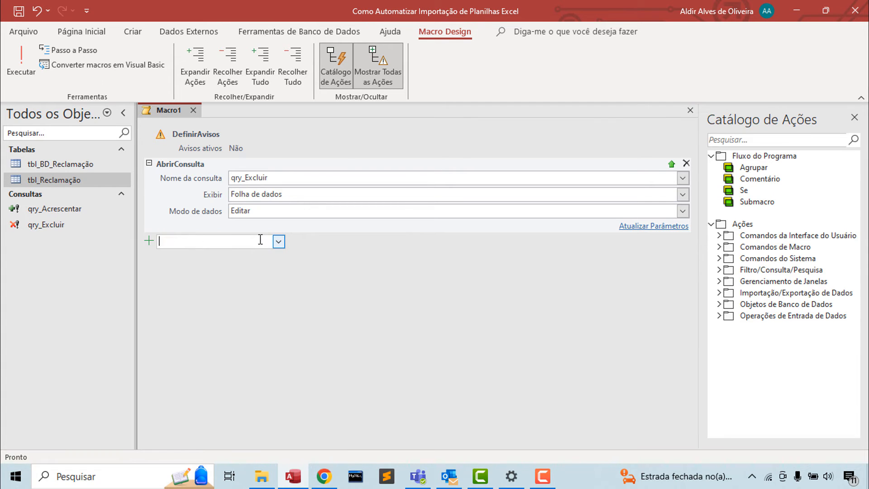
type("DefinirAvisos")
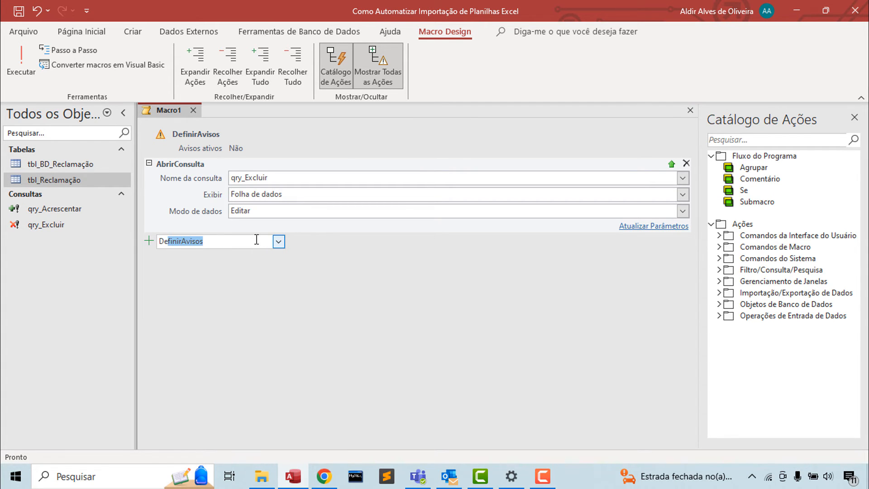
key("Return")
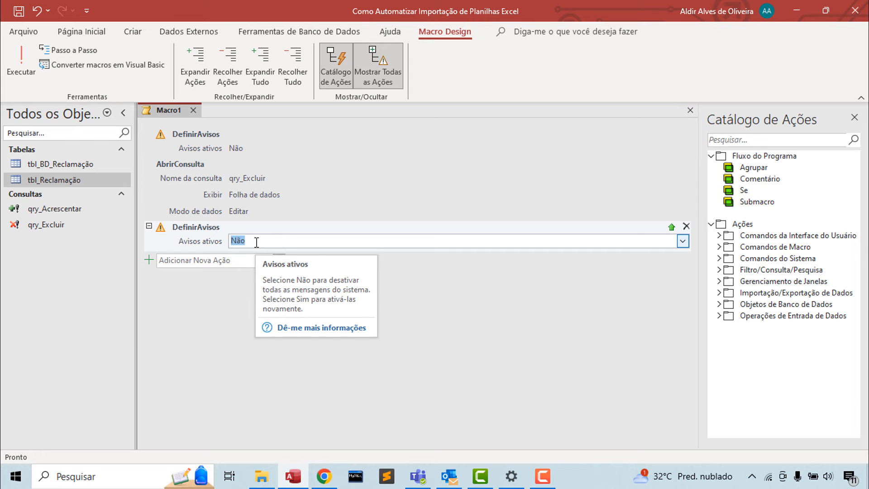
Add an ExecutarImportaçãoOuExportaçãoSalva action to the macro that runs the saved import Importação-Reclamação
left_click(196, 261)
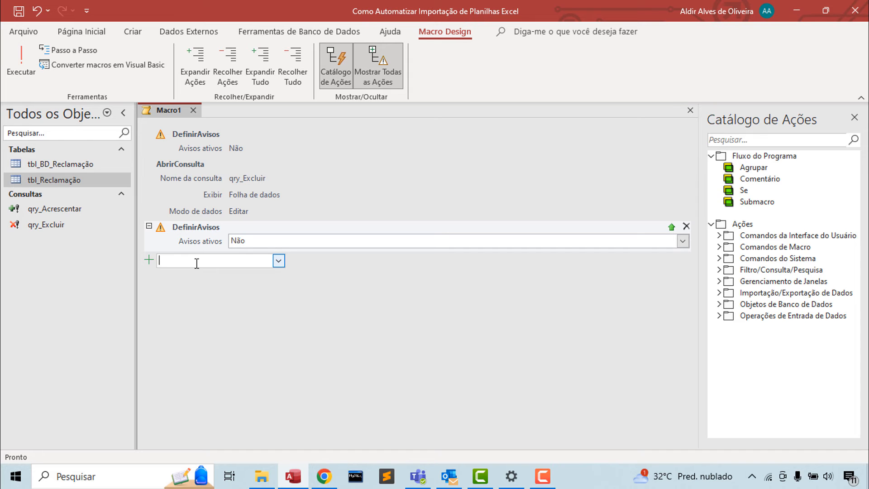
left_click(279, 260)
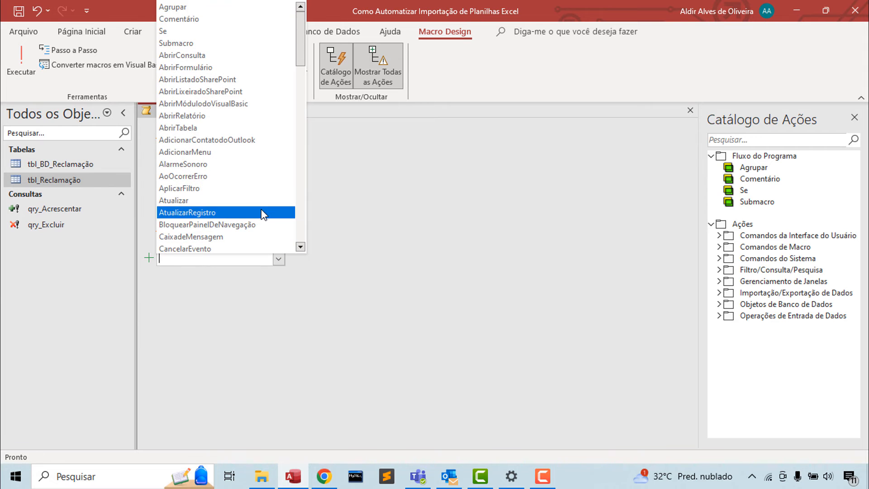
scroll(264, 214, "down", 7)
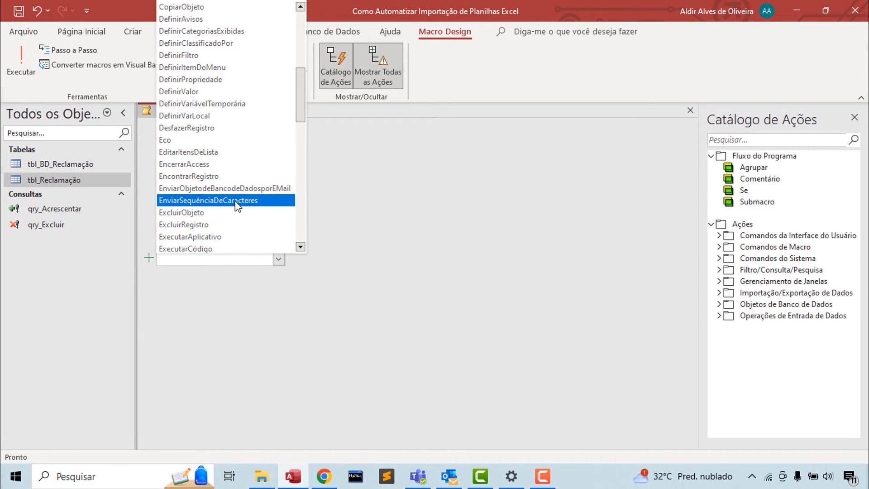
scroll(238, 207, "down", 2)
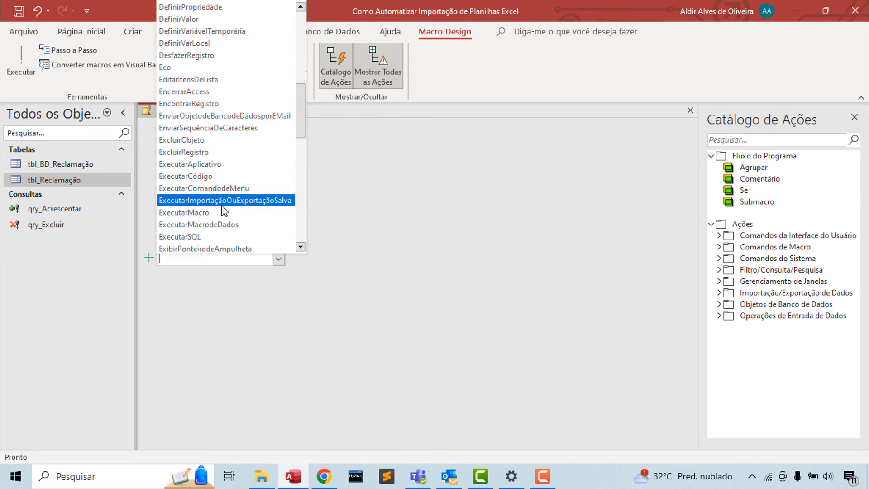
left_click(222, 205)
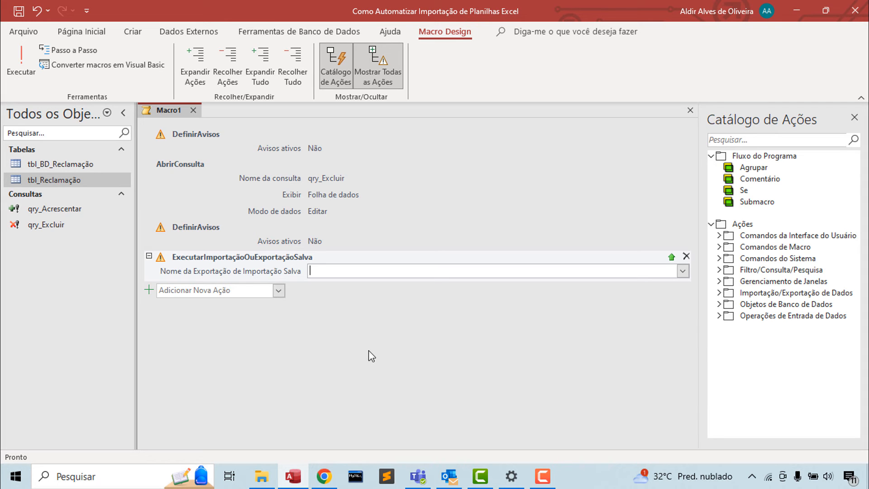
left_click(682, 272)
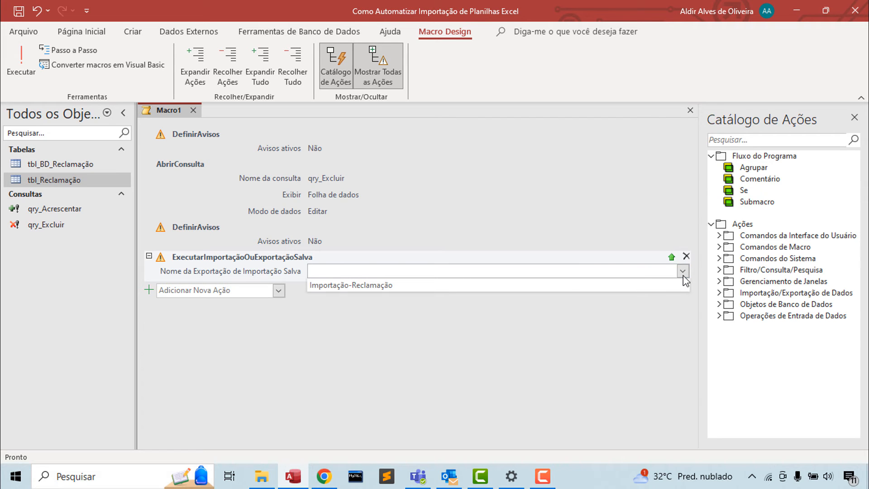
left_click(408, 285)
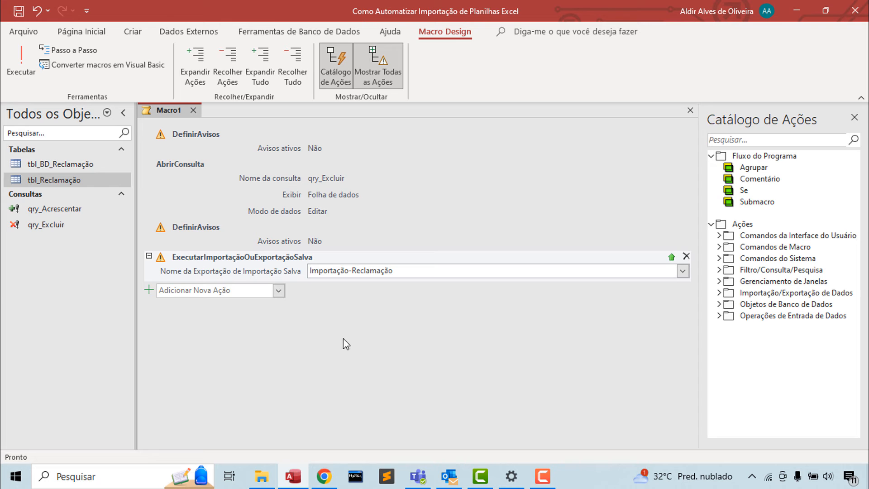
Add a DefinirAvisos action after the saved import action, with active warnings set to Não
left_click(249, 288)
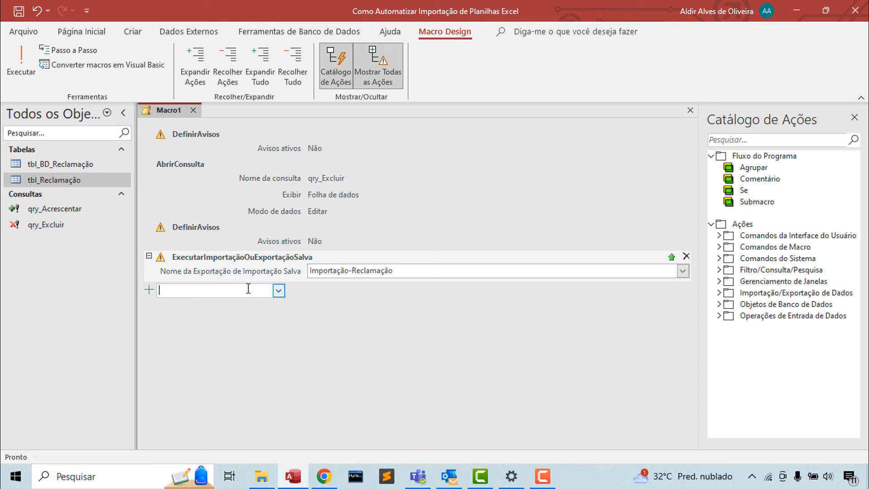
type("DefinirAvisos")
key("Return")
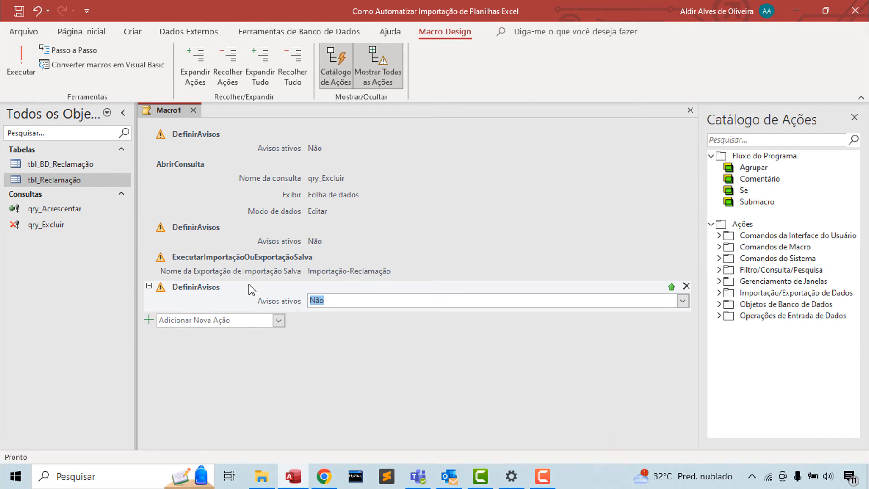
Add an AbrirConsulta action to the macro that runs the qry_Acrescentar query
left_click(238, 320)
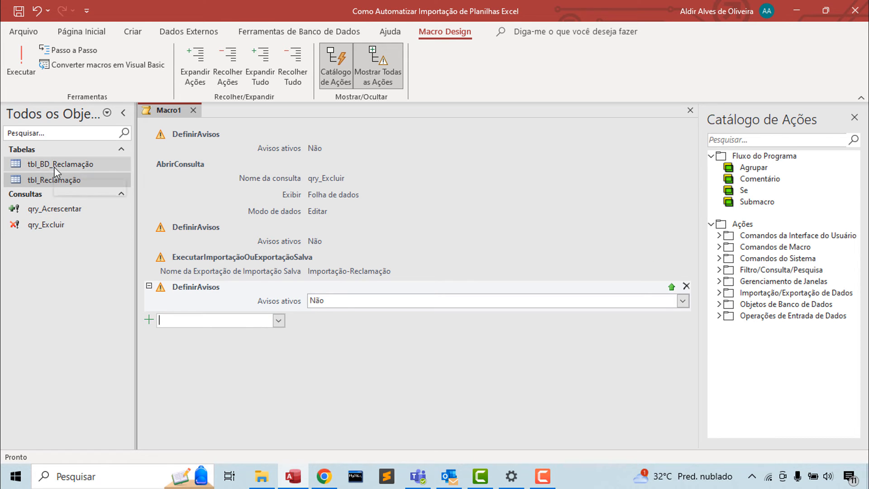
left_click(281, 325)
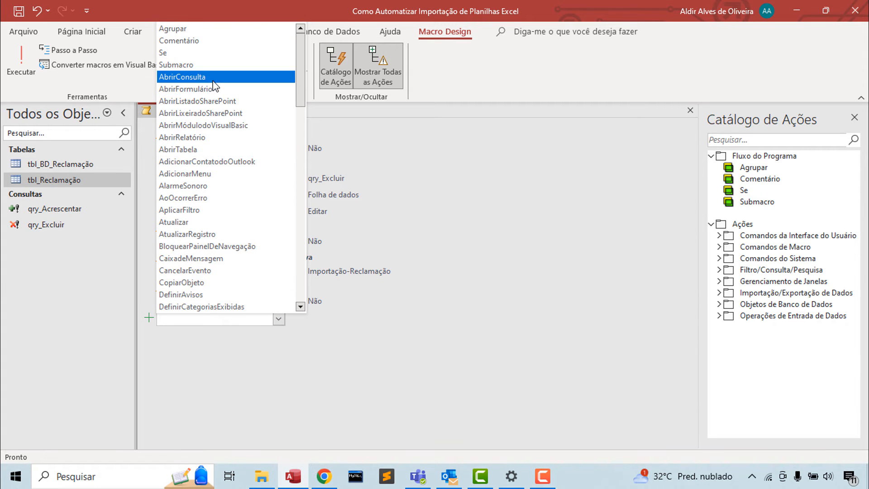
left_click(190, 77)
left_click(684, 331)
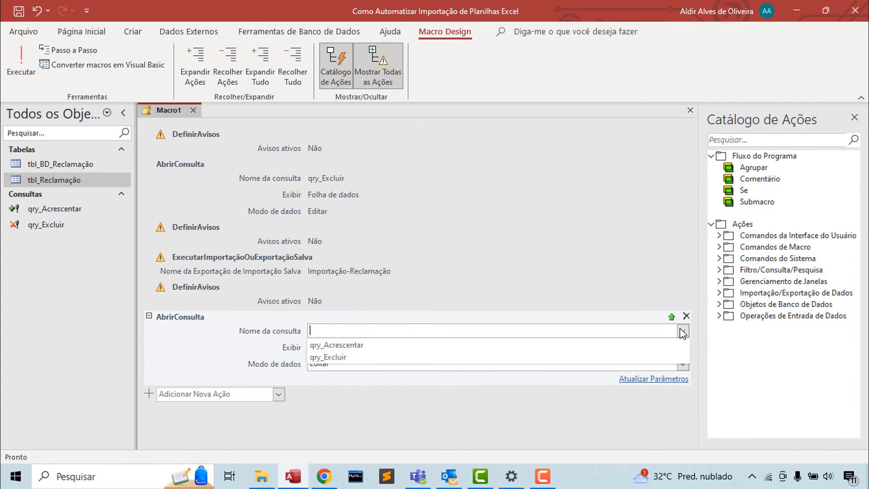
left_click(350, 346)
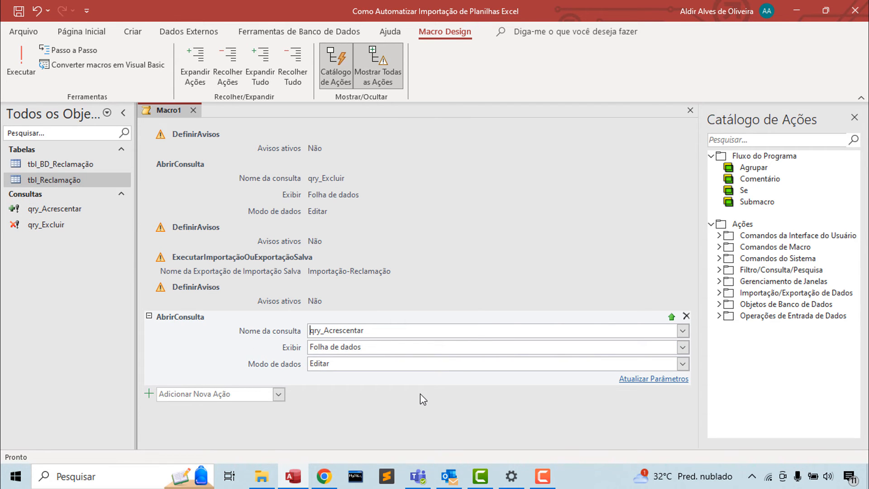
Add a closing DefinirAvisos action after the qry_Acrescentar action, with active warnings set to Não
left_click(261, 397)
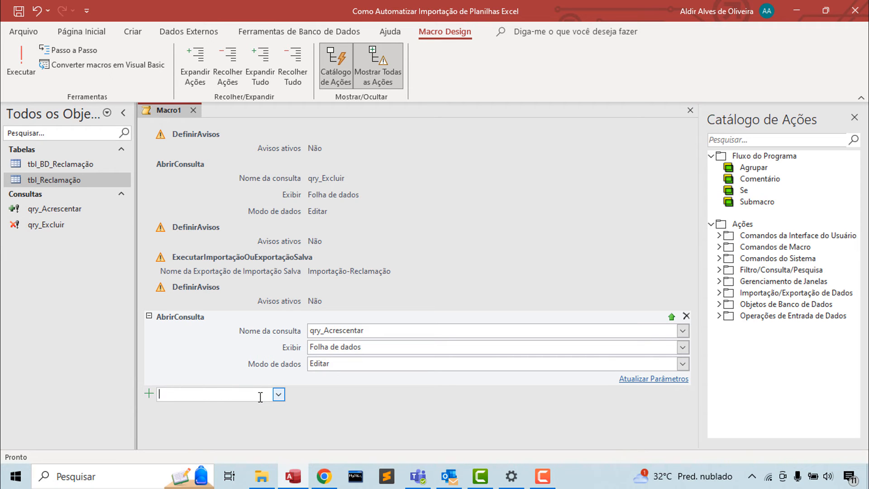
type("DefinirAvisos")
key("Return")
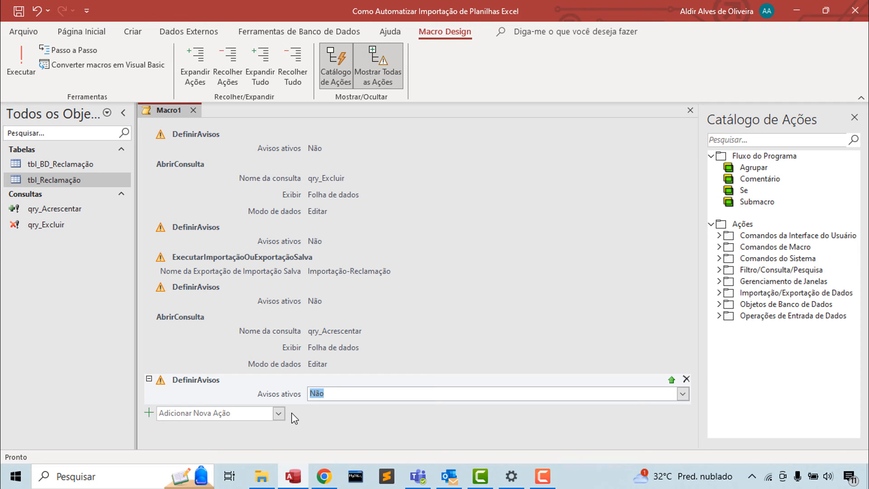
Save the macro as mcrf_Automacao and close it
left_click(19, 10)
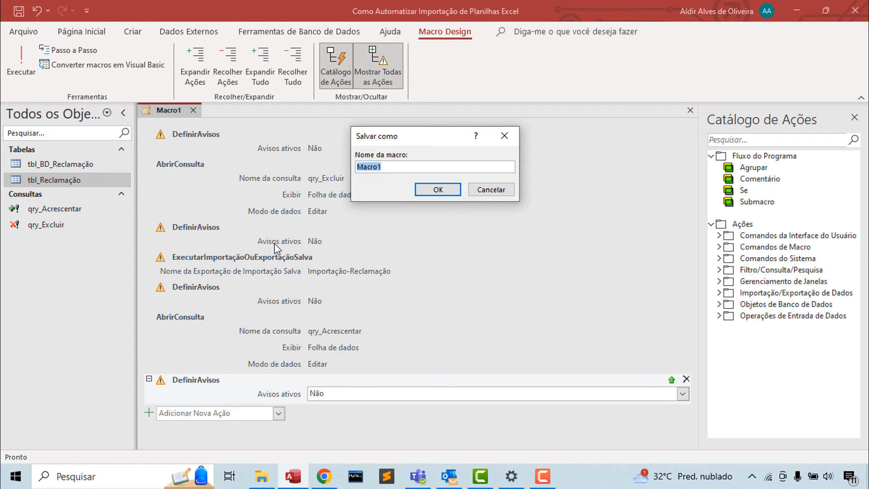
type("mcrf_")
key("Caps_Lock")
type("Automacao")
left_click(439, 190)
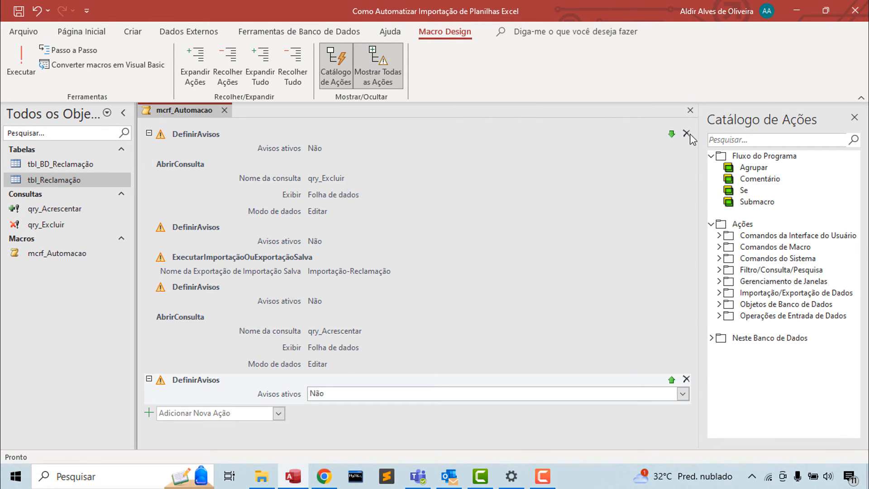
left_click(691, 111)
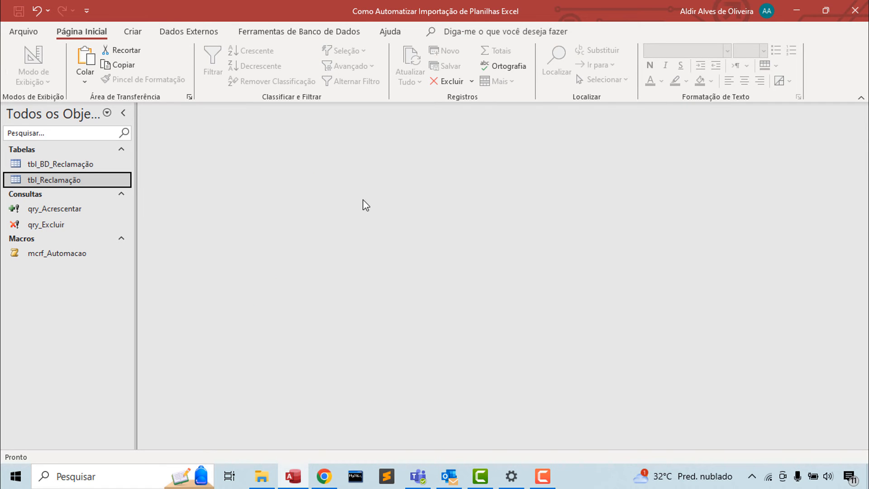
Create a blank form and, in Design view, resize its detail section to about 10.4 cm wide by 7 cm high
left_click(140, 32)
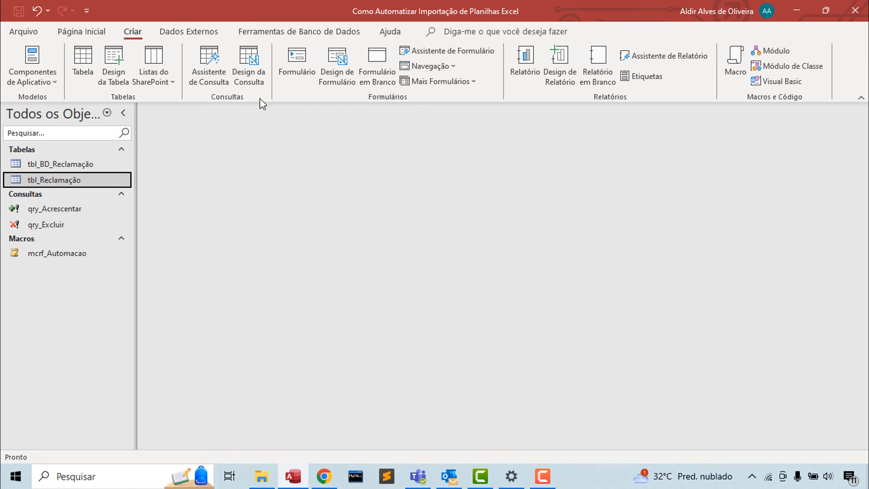
left_click(379, 67)
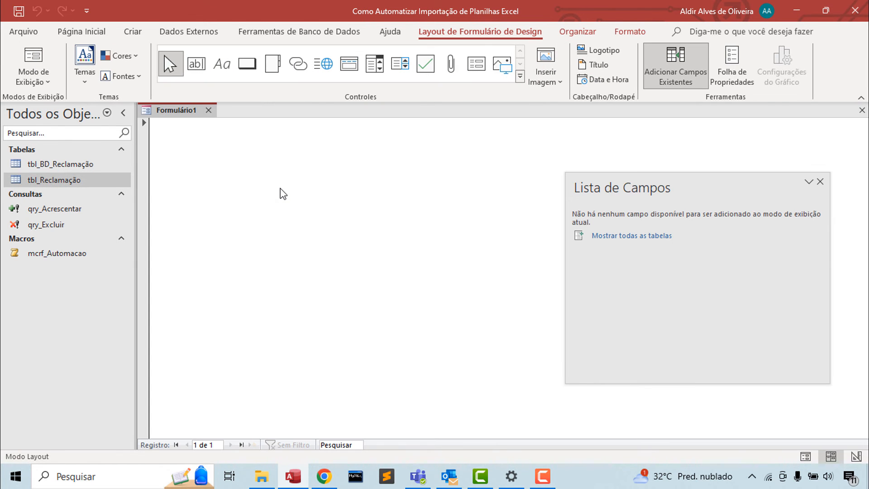
right_click(273, 172)
left_click(297, 218)
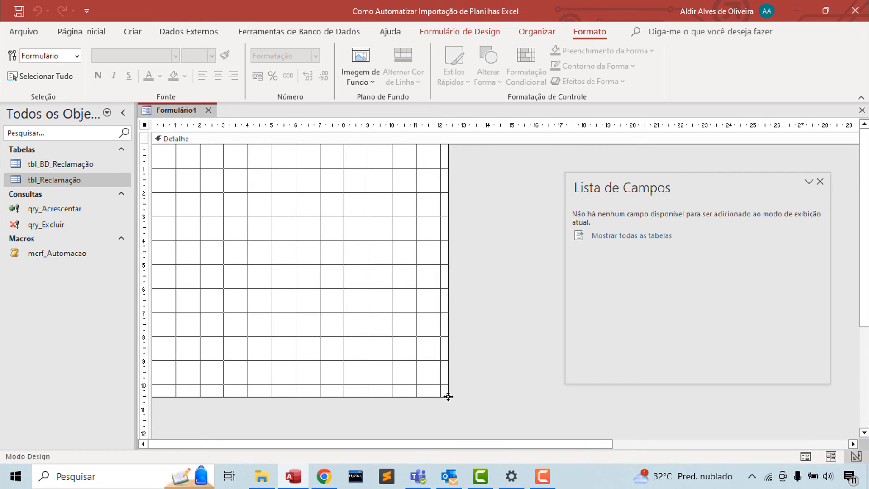
left_click_drag(447, 397, 402, 312)
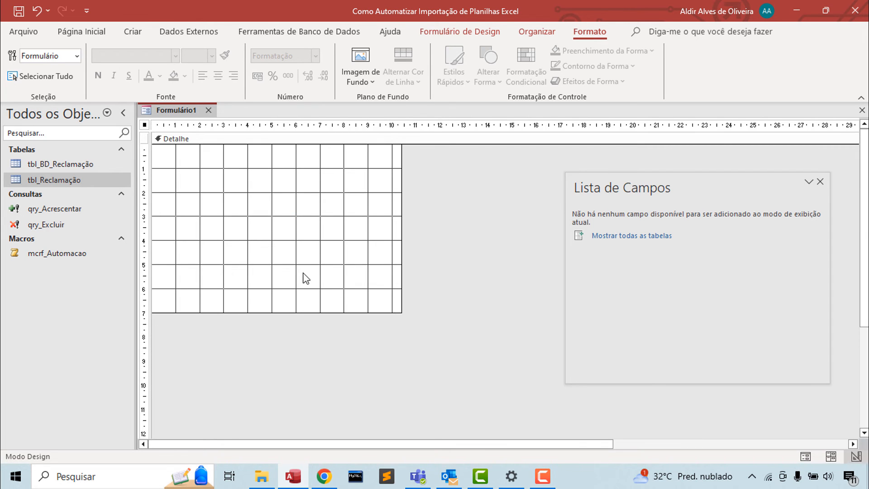
Save the new form as frmImportacao
right_click(181, 110)
left_click(191, 116)
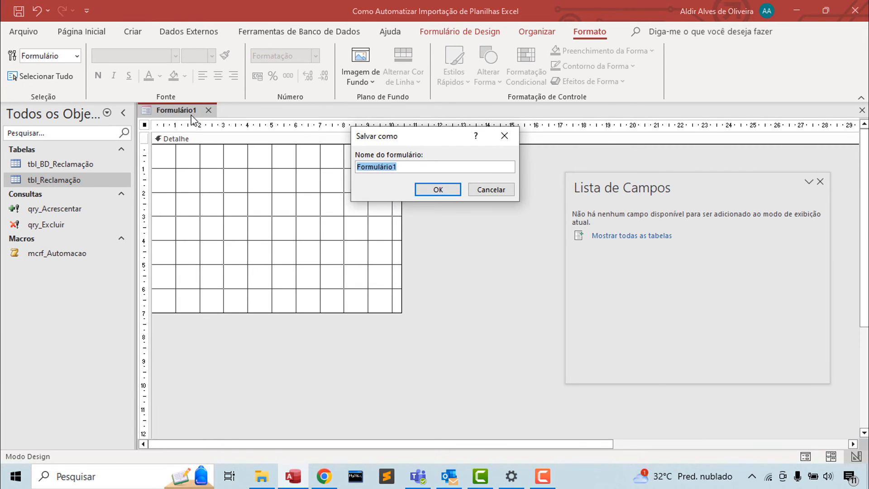
type("frmImportacao")
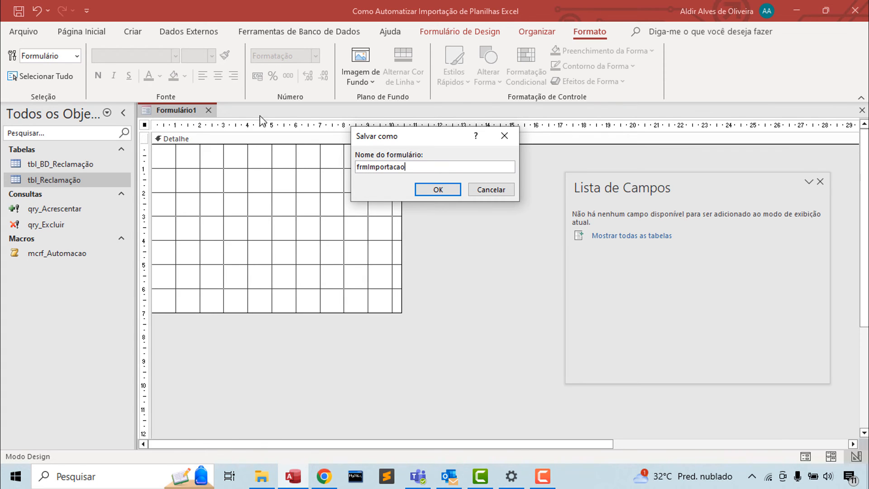
left_click(416, 190)
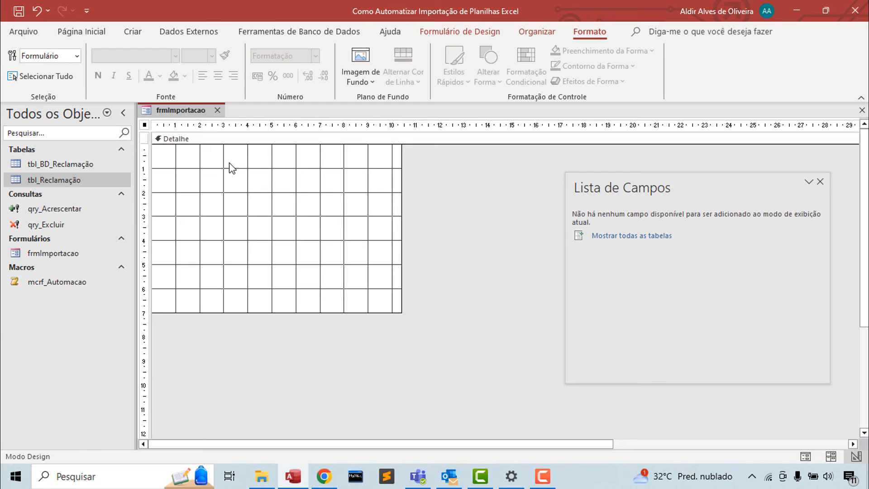
Set the current database's document window option to overlapping windows (Janelas Sobrepostas)
left_click(37, 35)
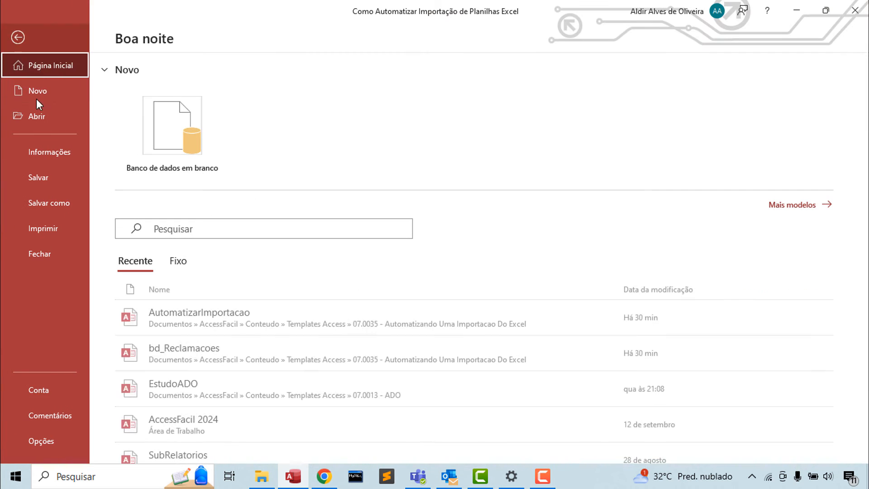
left_click(50, 446)
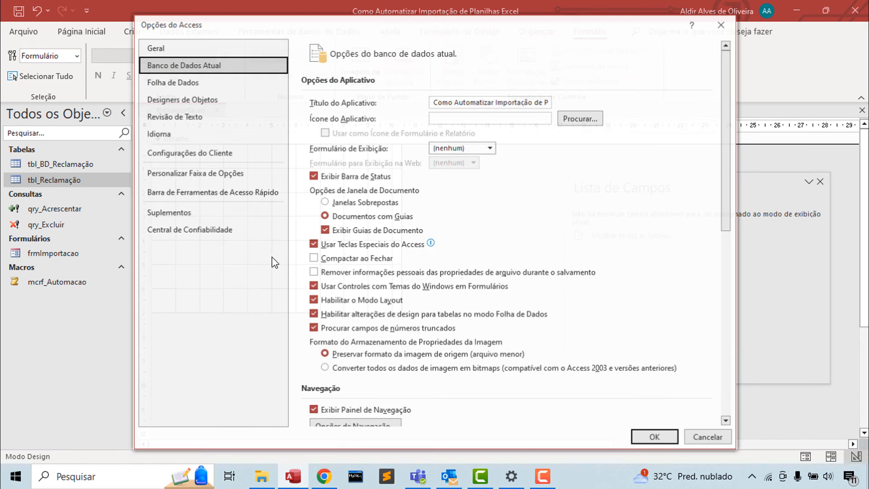
left_click(334, 200)
left_click(664, 439)
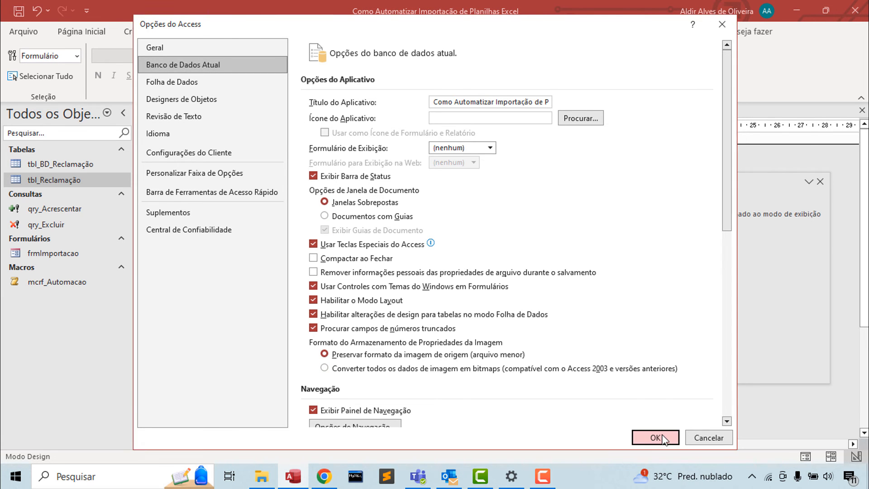
key("Return")
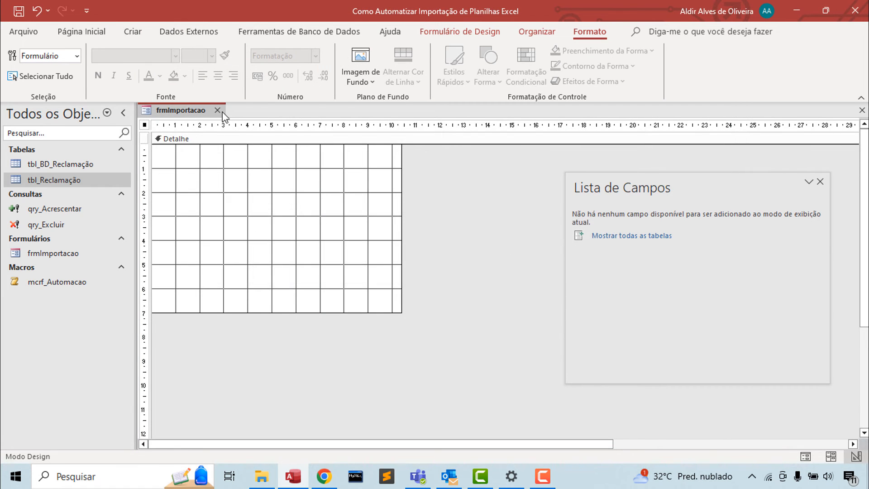
Close the frmImportacao form and compact and repair the database
left_click(220, 111)
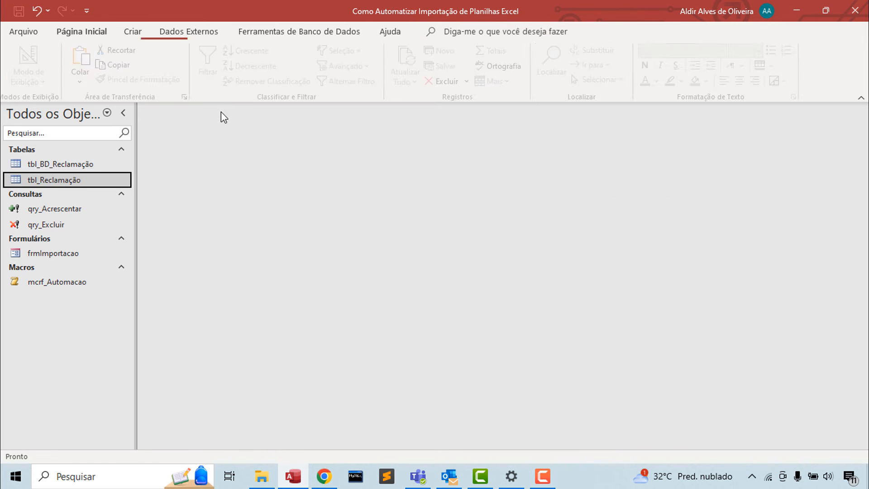
left_click(303, 33)
left_click(42, 63)
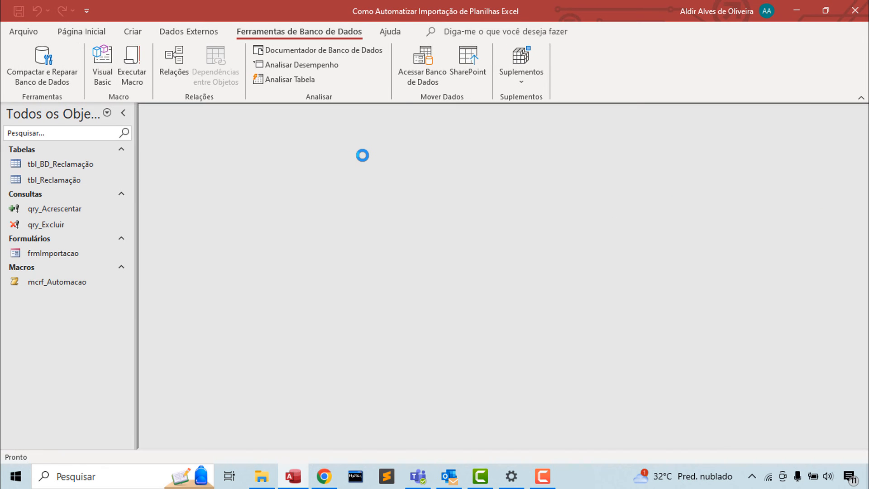
Open the frmImportacao form, move its window toward the middle of the workspace, and switch it to Design view
left_click(71, 254)
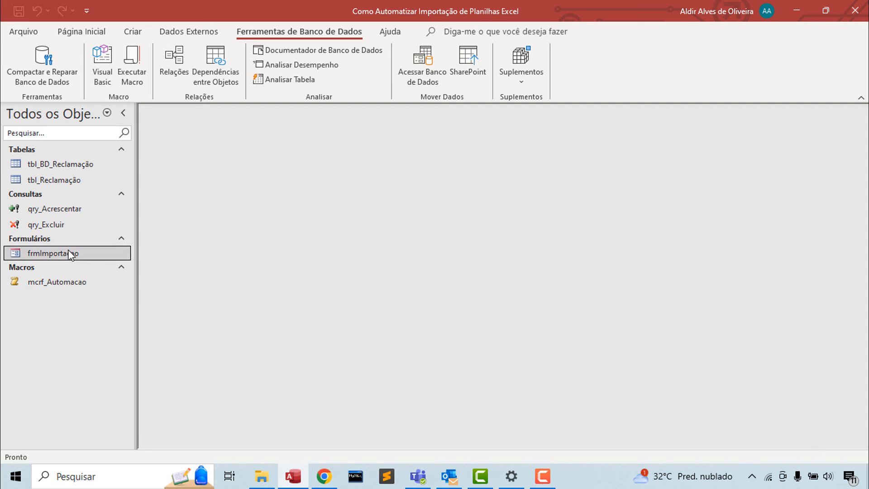
double_click(71, 254)
left_click_drag(299, 110, 438, 162)
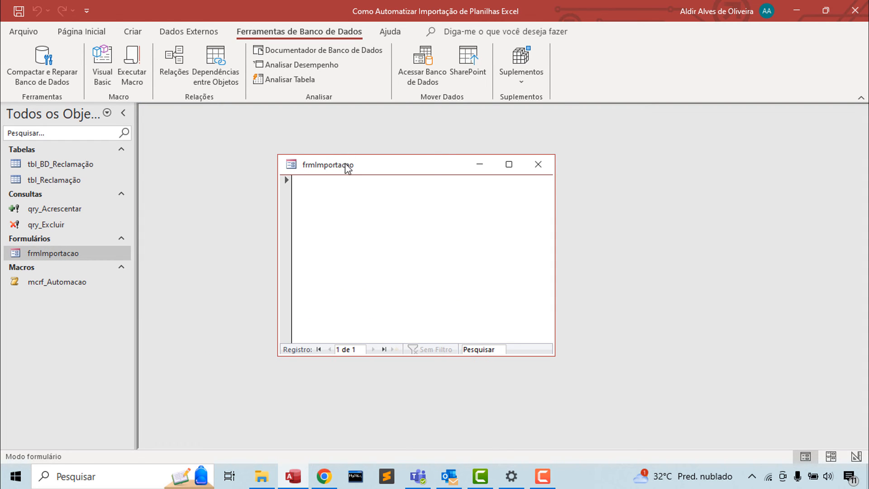
left_click_drag(348, 169, 341, 200)
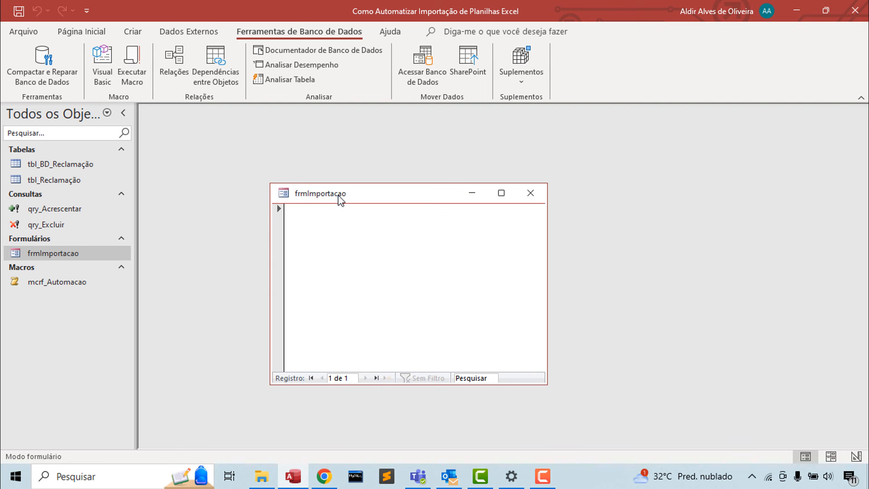
right_click(324, 218)
left_click(348, 261)
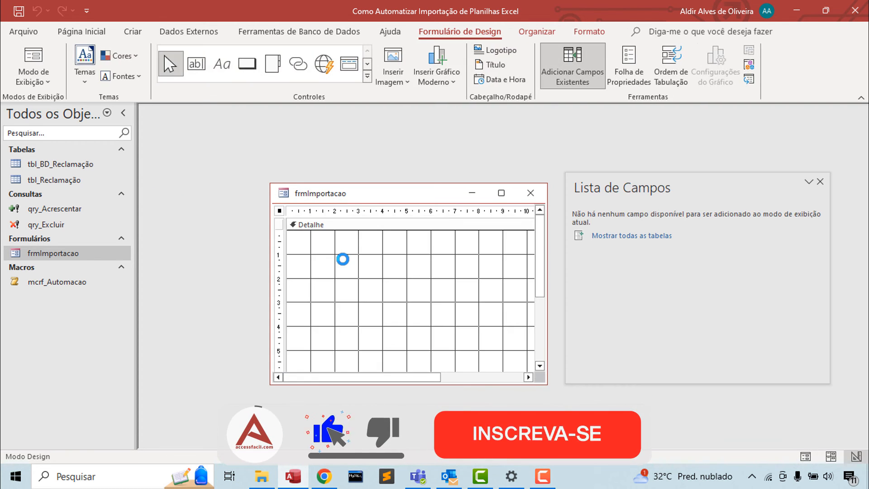
Add a command button about 6 cm wide to frmImportacao, skipping the wizard, and caption it "Executar Importacao"
left_click(243, 73)
left_click_drag(324, 286, 474, 317)
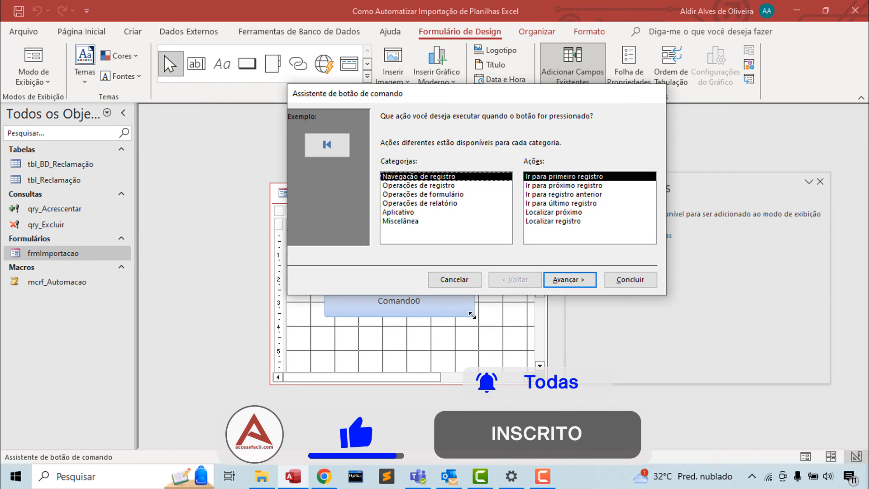
left_click(455, 279)
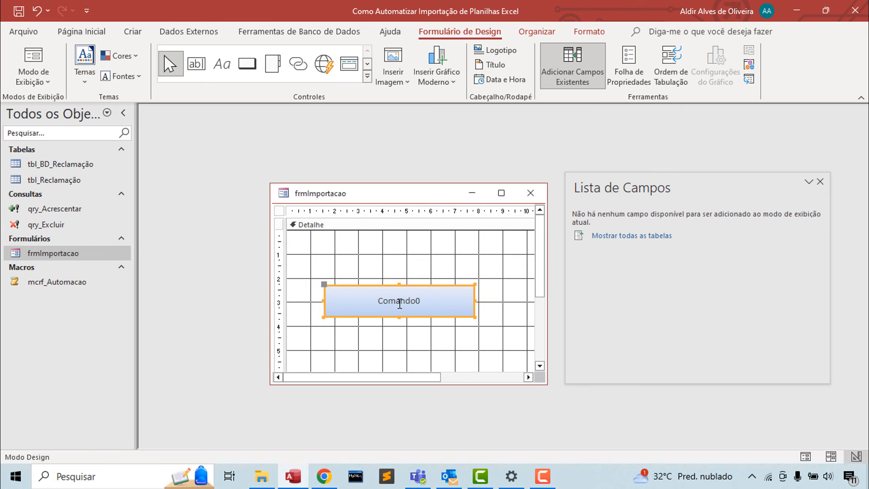
left_click(374, 301)
left_click_drag(376, 300, 472, 298)
type("E")
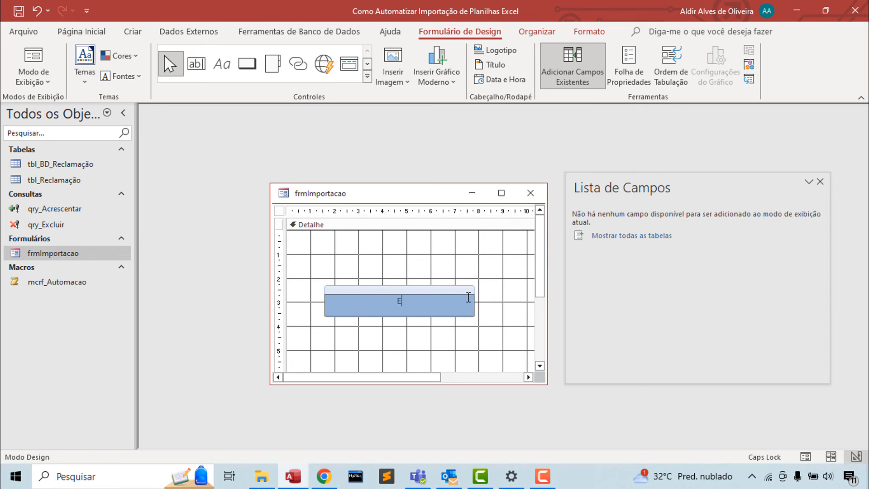
type("xecutar Importacao")
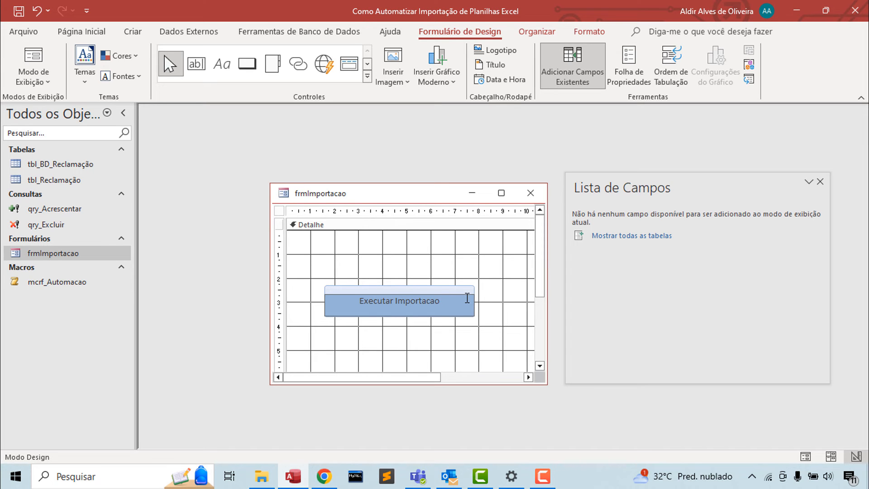
left_click(445, 363)
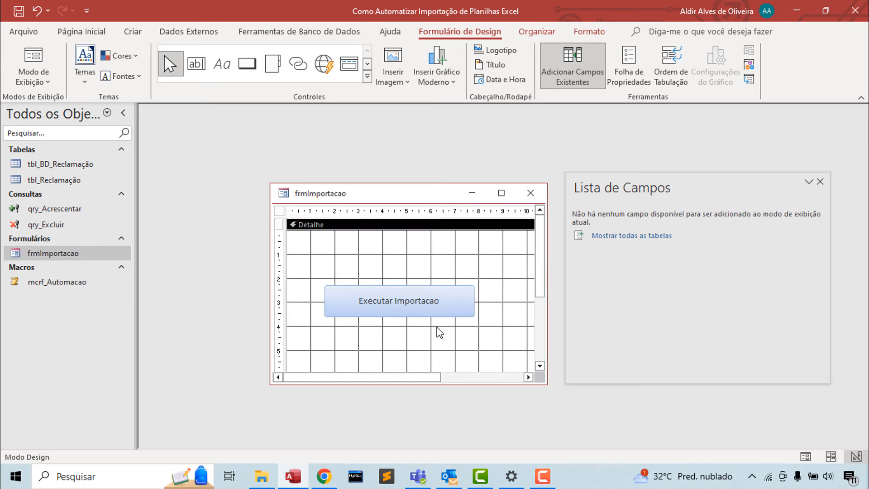
Move the Executar Importacao button slightly up and to the right on the grid and save the form
left_click_drag(438, 318, 460, 309)
left_click(439, 330)
right_click(348, 194)
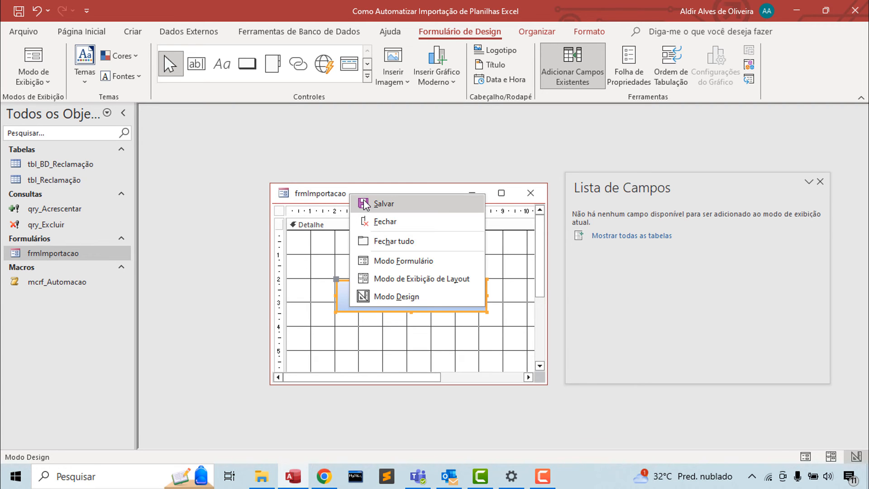
left_click(365, 202)
Assign the mcrf_Automacao macro to the Executar Importacao button's Ao clicar event
left_click(393, 270)
left_click(413, 298)
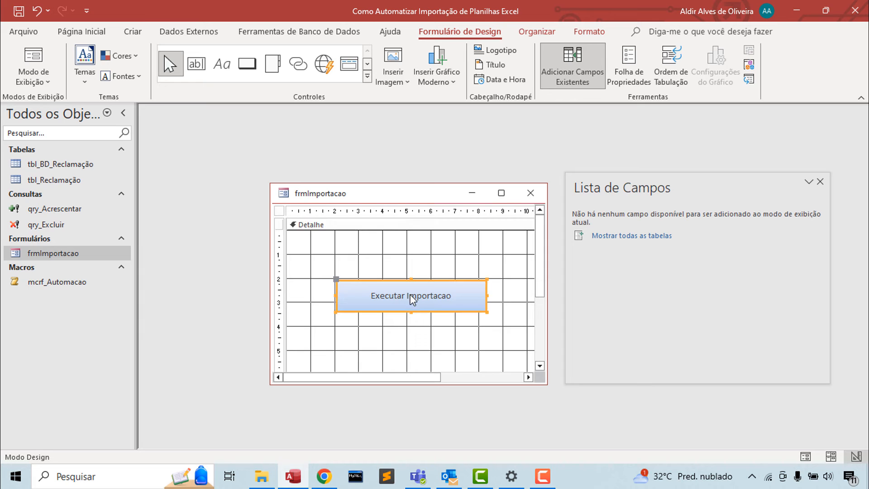
left_click(634, 74)
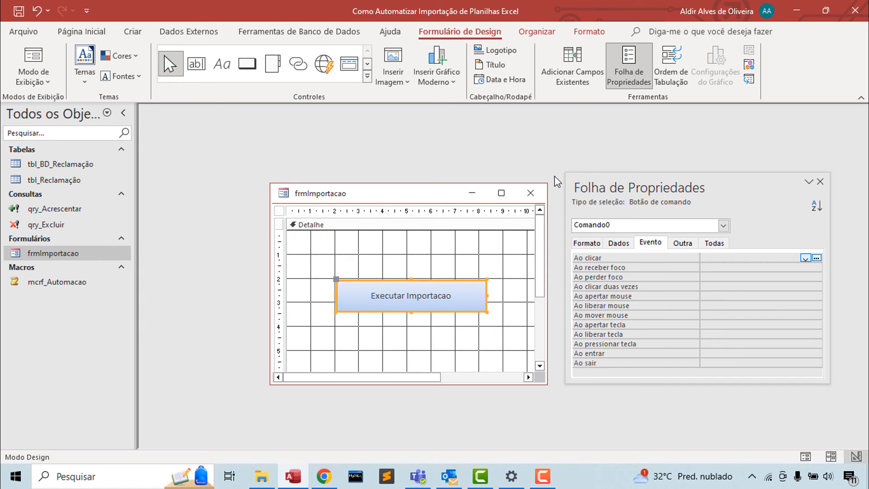
left_click(723, 257)
left_click(806, 259)
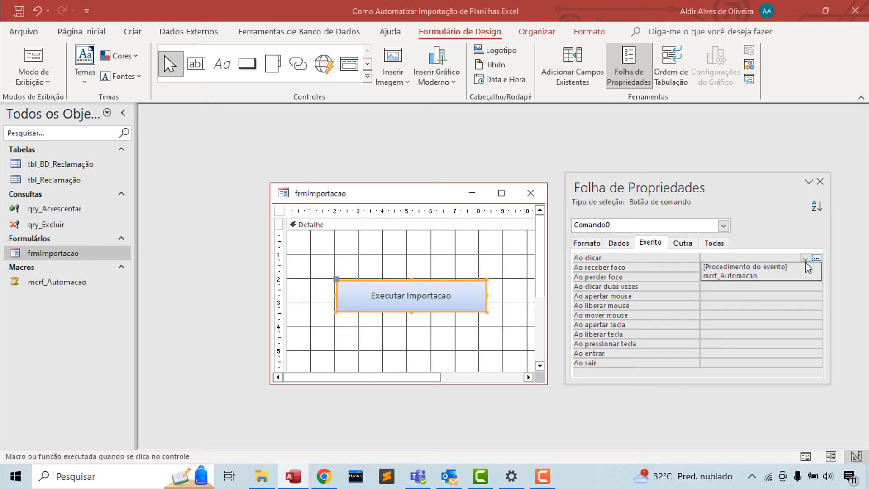
left_click(768, 277)
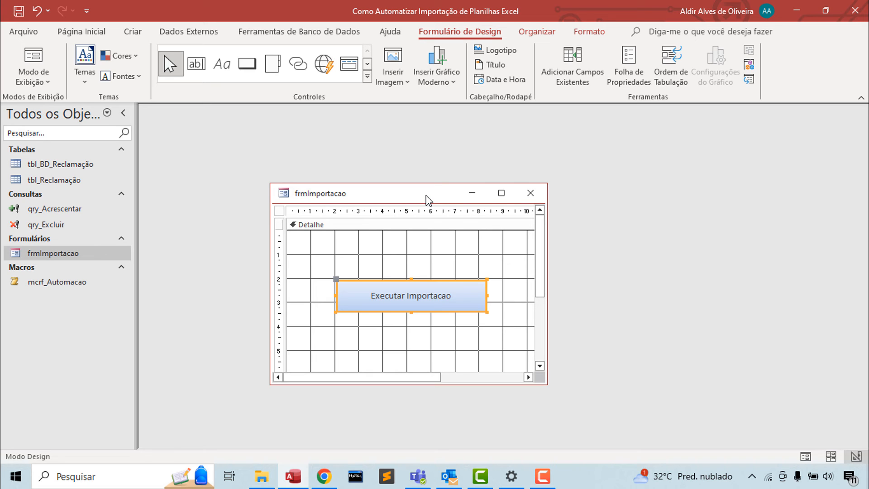
Save the frmImportacao form and close it
right_click(428, 199)
left_click(498, 202)
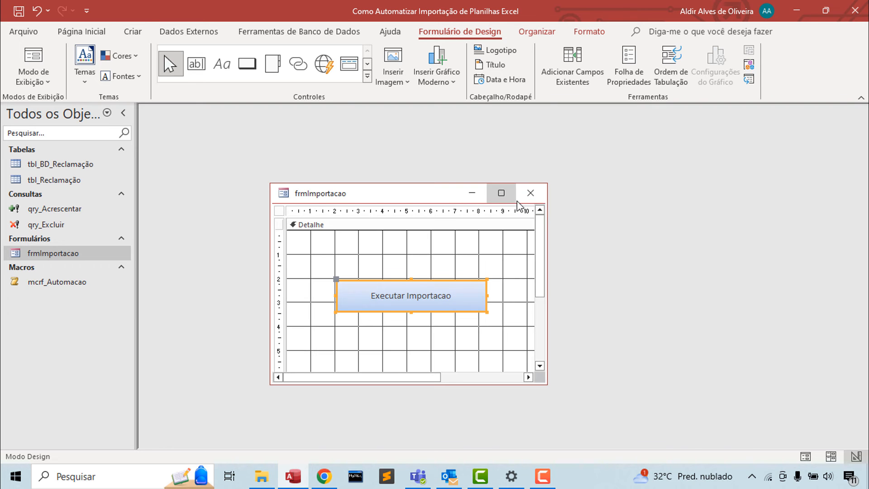
left_click(528, 193)
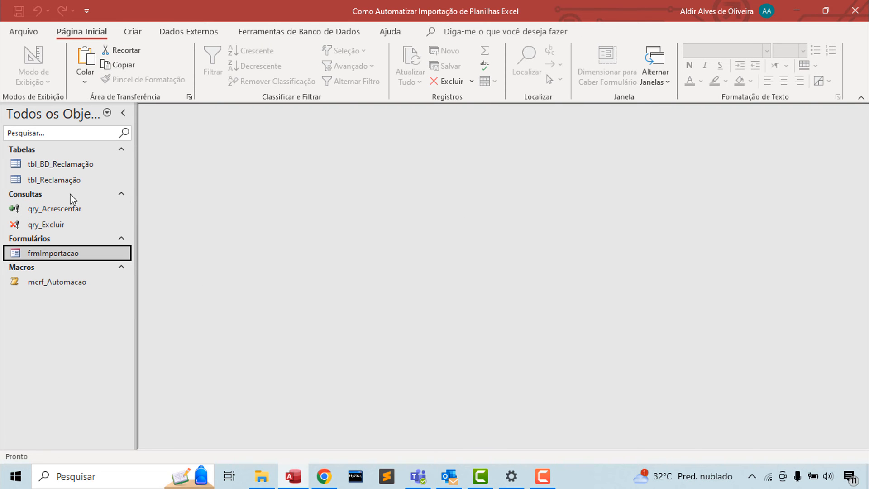
Open tbl_BD_Reclamação and tbl_Reclamação in turn to check their contents before the import, closing each one
double_click(77, 170)
left_click_drag(283, 142, 322, 137)
right_click(322, 138)
left_click(342, 165)
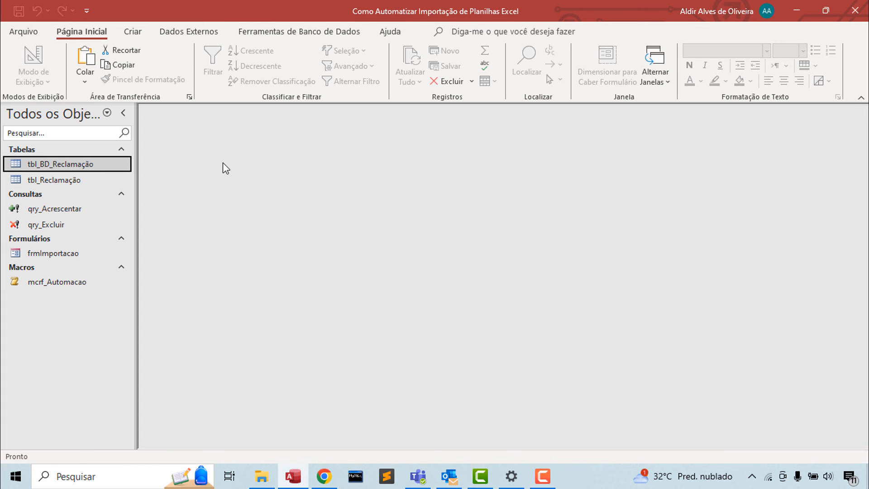
double_click(76, 179)
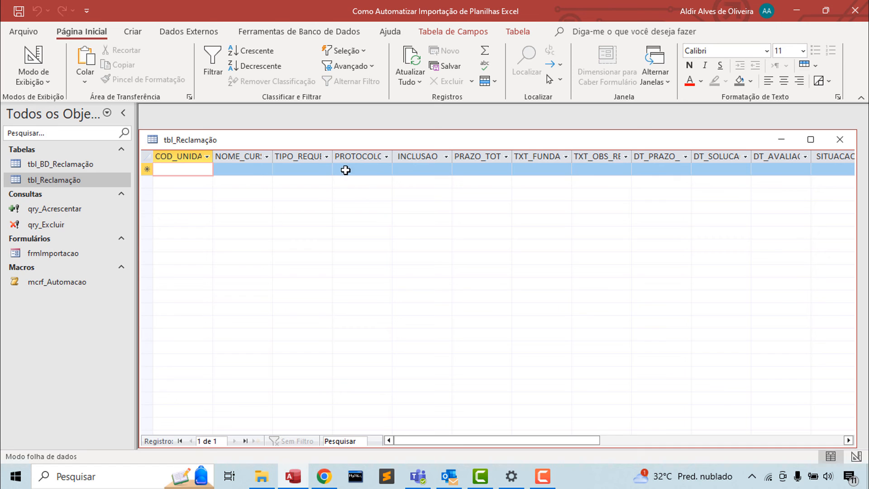
right_click(330, 140)
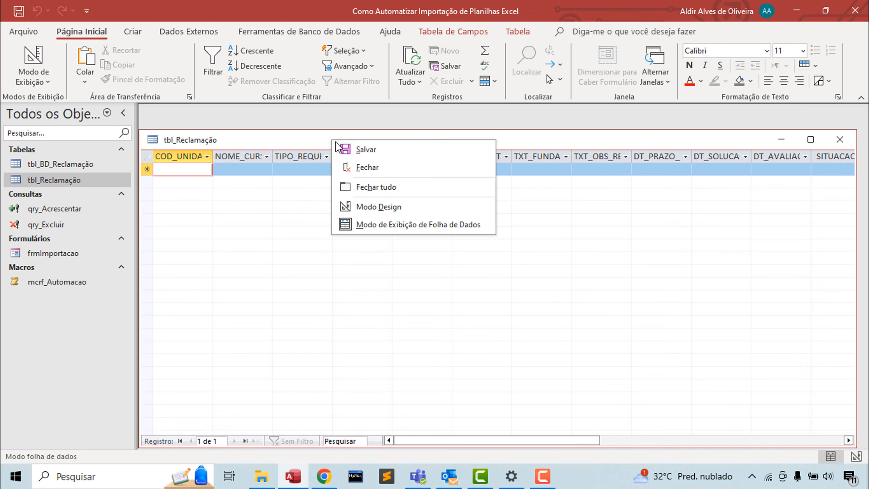
left_click(351, 168)
Run the mcrf_Automacao macro and check the imported records in tbl_Reclamação down to the last one
double_click(68, 282)
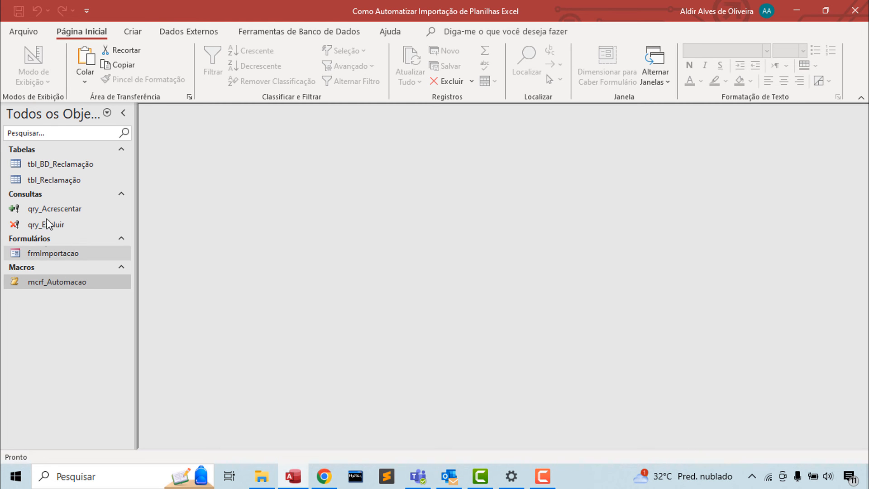
double_click(67, 183)
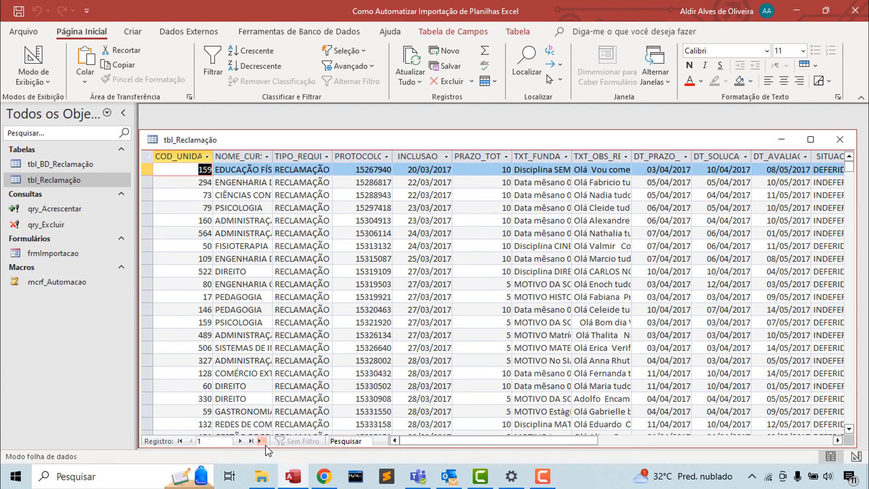
left_click(271, 442)
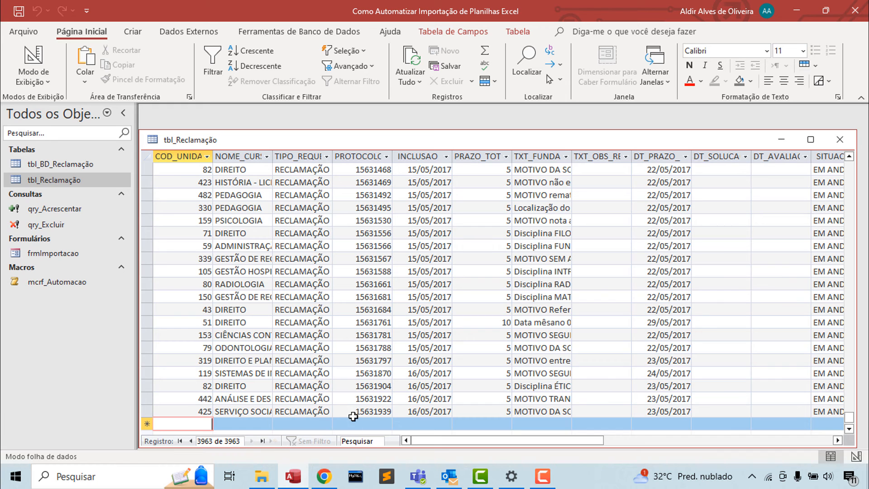
left_click(205, 412)
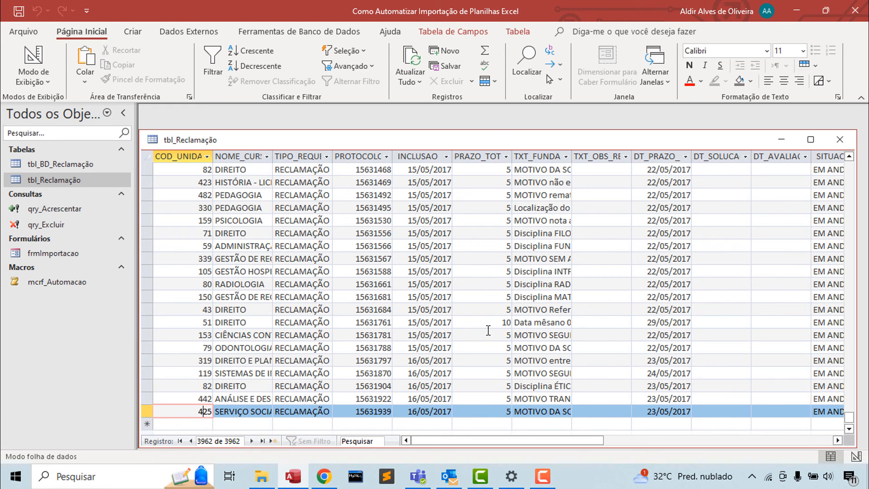
left_click(840, 139)
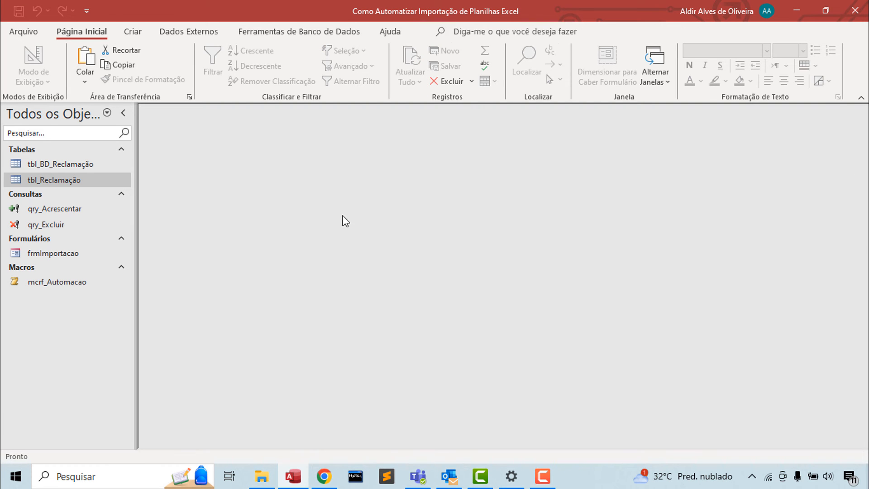
Check the appended records in tbl_BD_Reclamação down to the last one and close the table
double_click(62, 164)
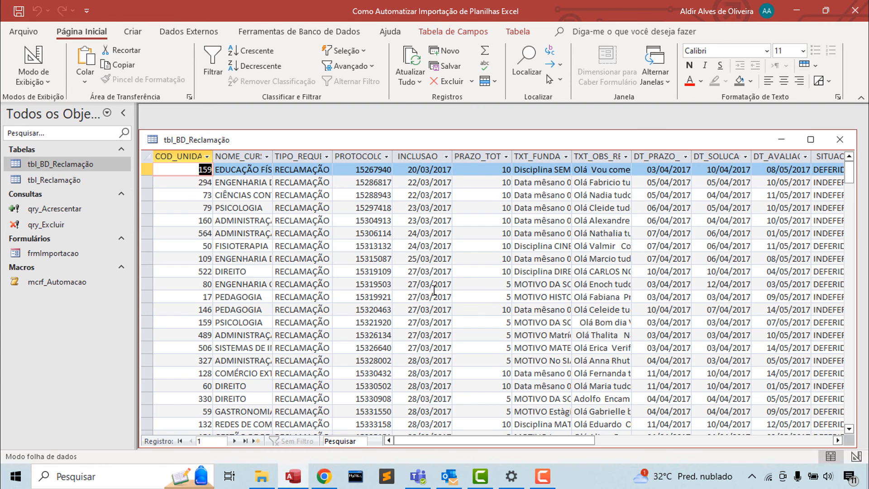
left_click(262, 442)
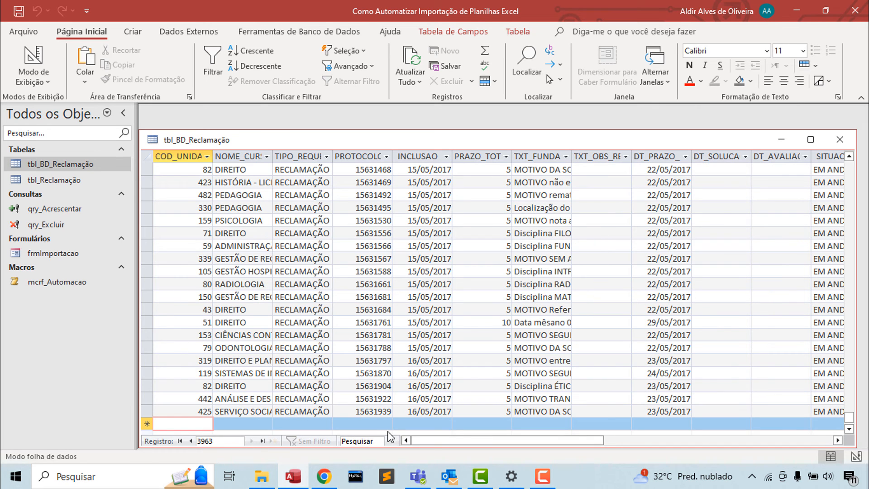
left_click(195, 415)
left_click(840, 140)
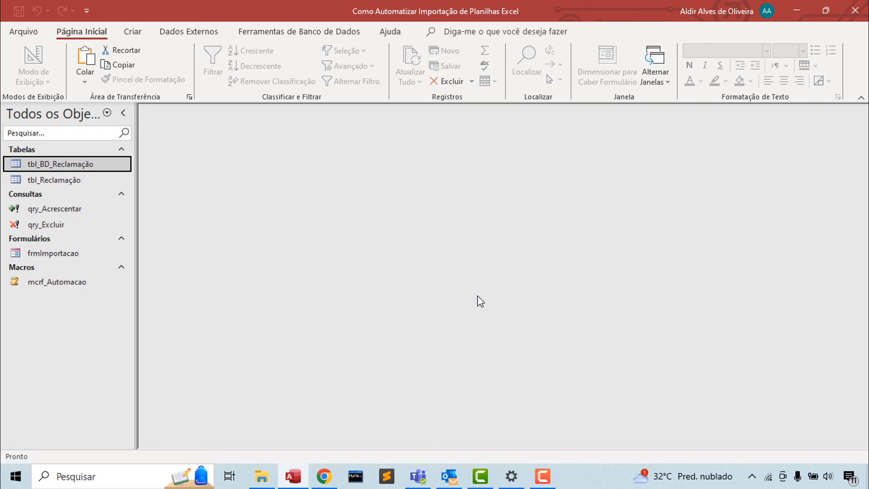
Open frmImportacao, reposition its window, and run the import with the Executar Importacao button
double_click(45, 252)
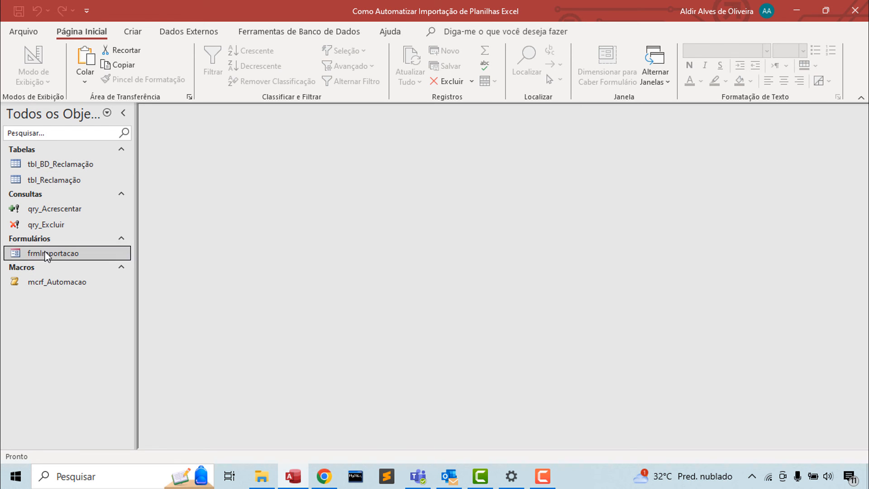
left_click_drag(431, 200, 448, 175)
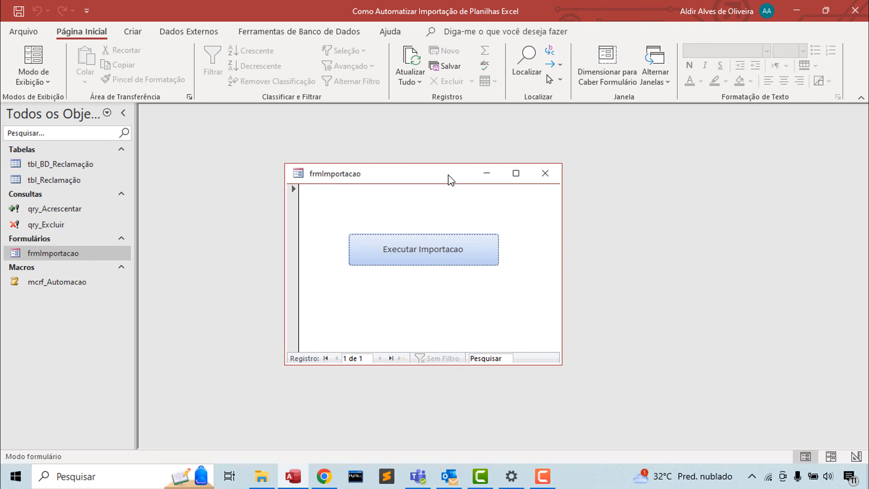
left_click(405, 254)
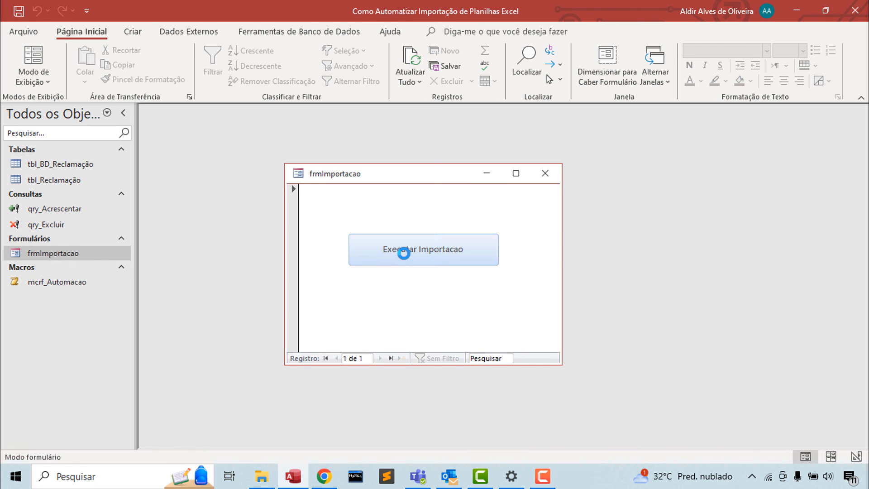
Check the record counts of tbl_Reclamação and tbl_BD_Reclamação after the form import, closing each table
left_click(71, 186)
double_click(71, 182)
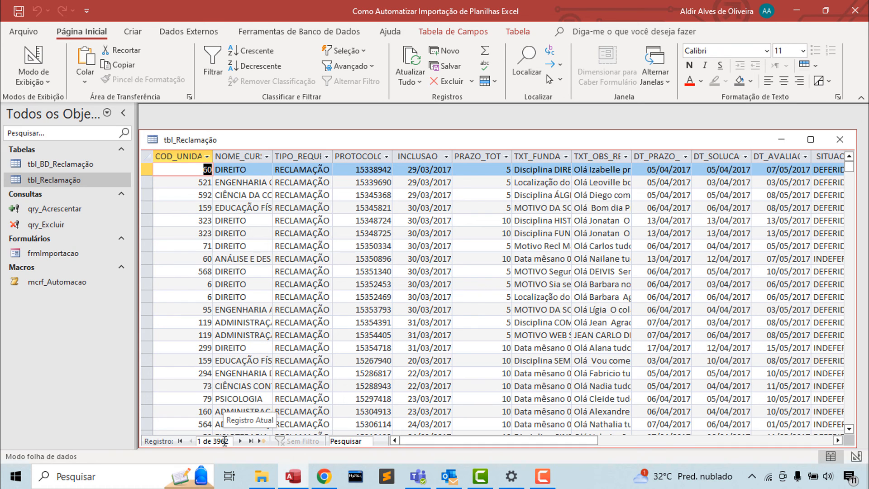
left_click(840, 139)
double_click(67, 164)
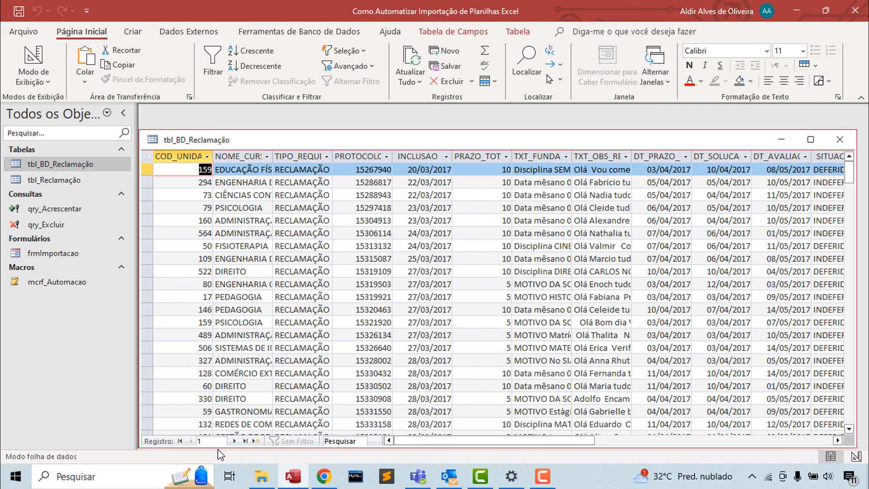
left_click(255, 441)
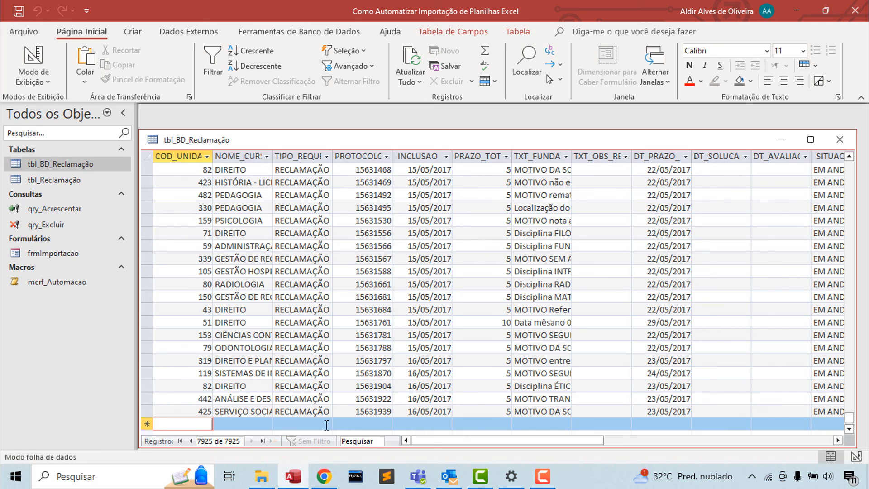
left_click(840, 146)
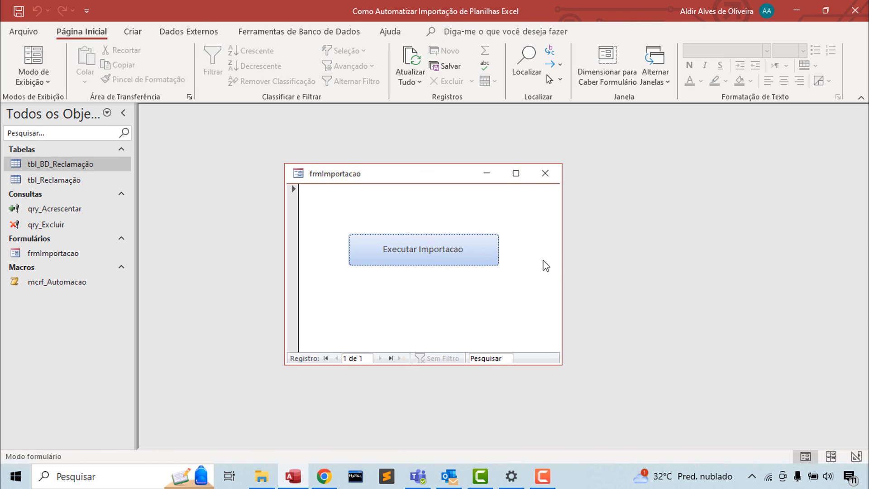
Run the import again from frmImportacao and check the record counts in tbl_Reclamação and tbl_BD_Reclamação
left_click(407, 249)
left_click(72, 180)
double_click(72, 182)
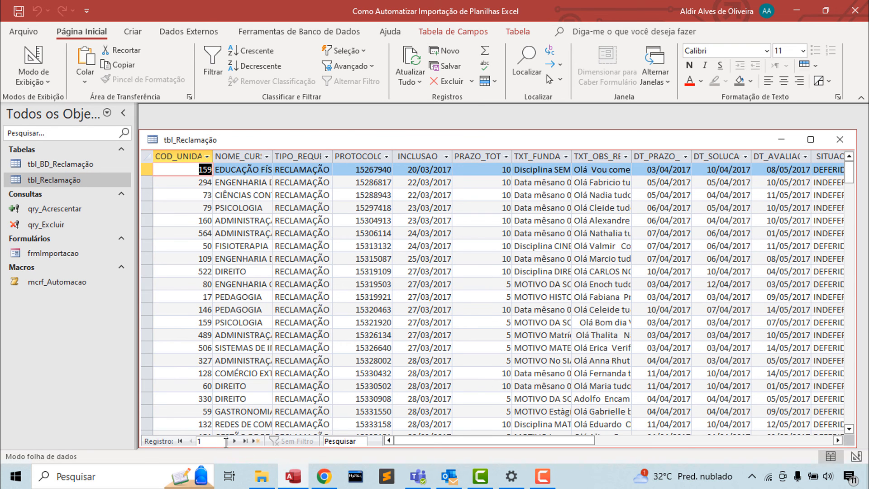
left_click(252, 442)
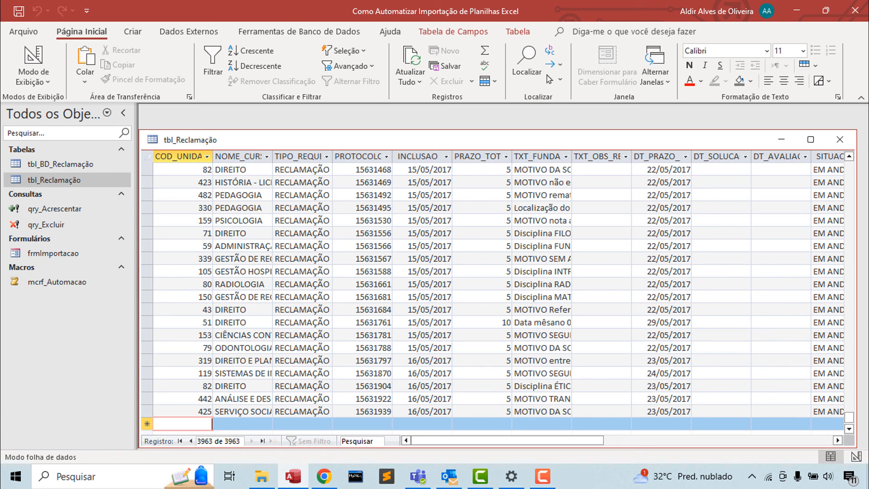
left_click(840, 139)
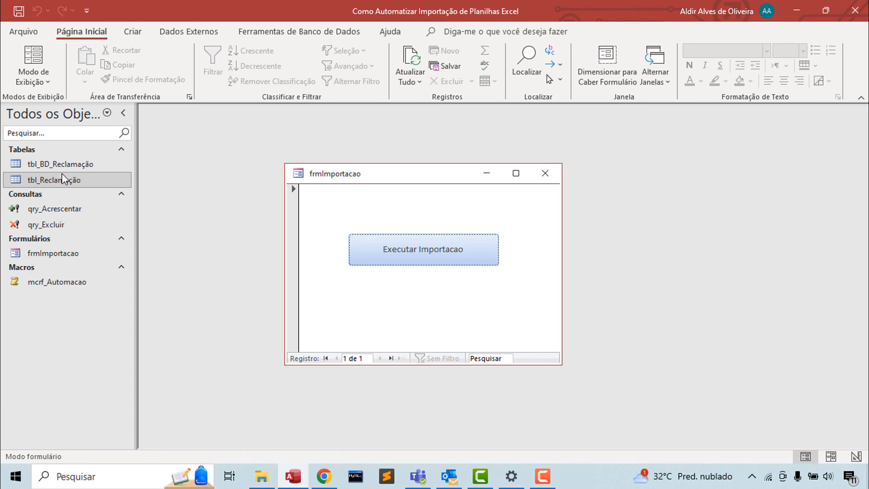
double_click(62, 165)
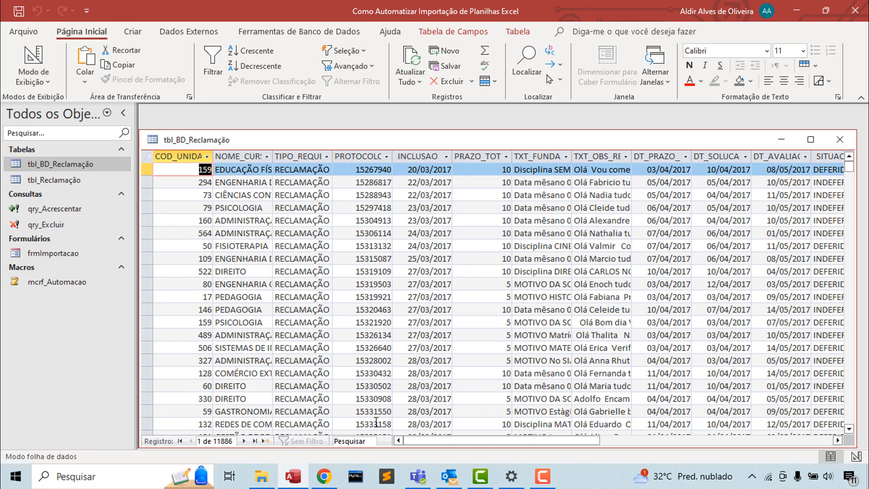
mouse_move(425, 144)
left_mouse_down()
mouse_move(412, 135)
mouse_move(430, 131)
left_mouse_up()
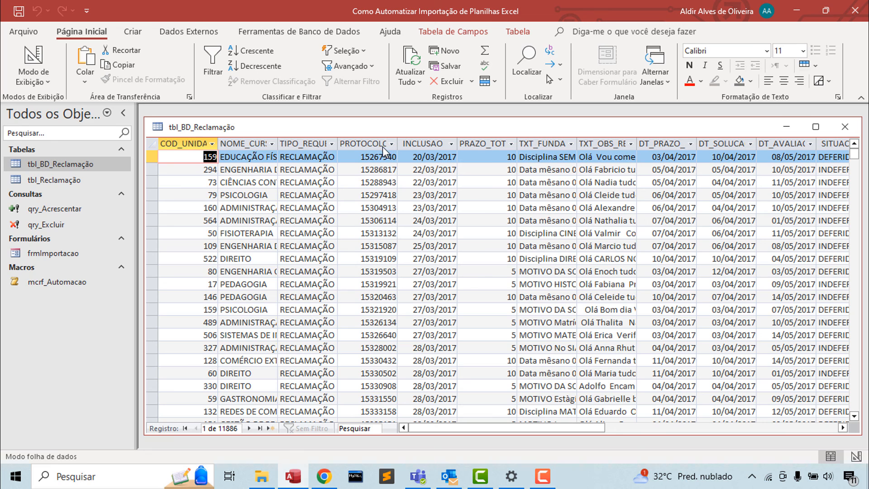